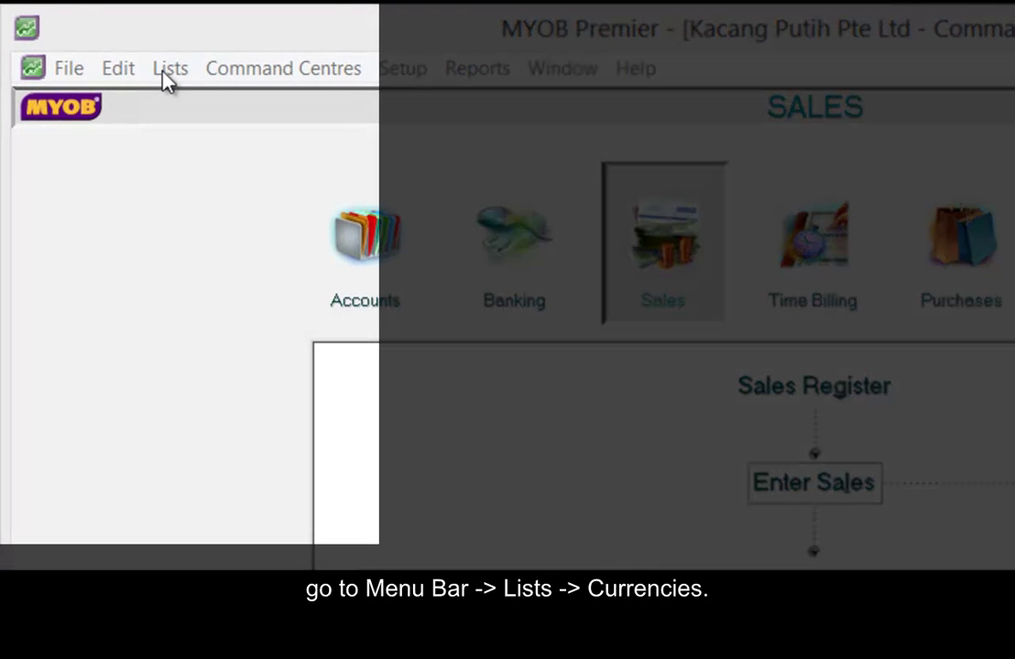
- Open the Currencies List and select United States Dollars, currently at 1.510000
left_click(166, 80)
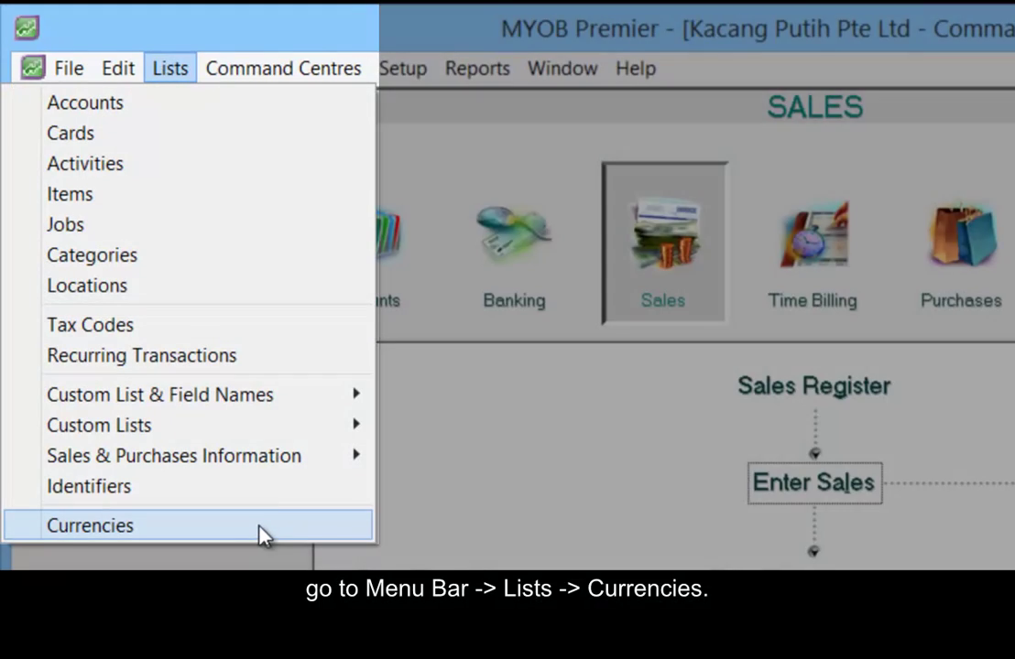
left_click(261, 527)
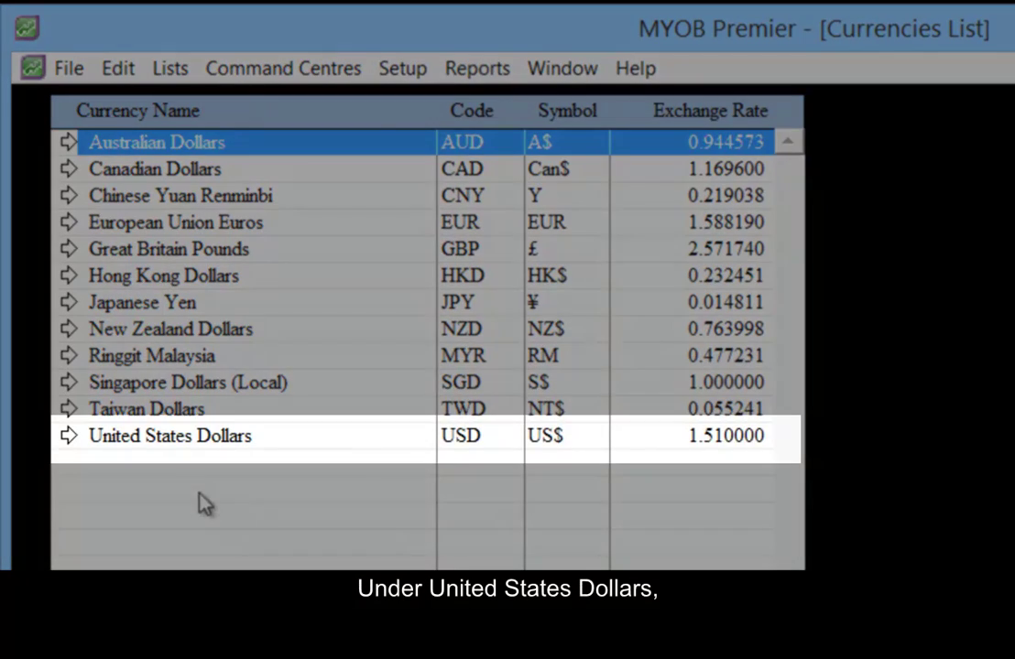
left_click(157, 437)
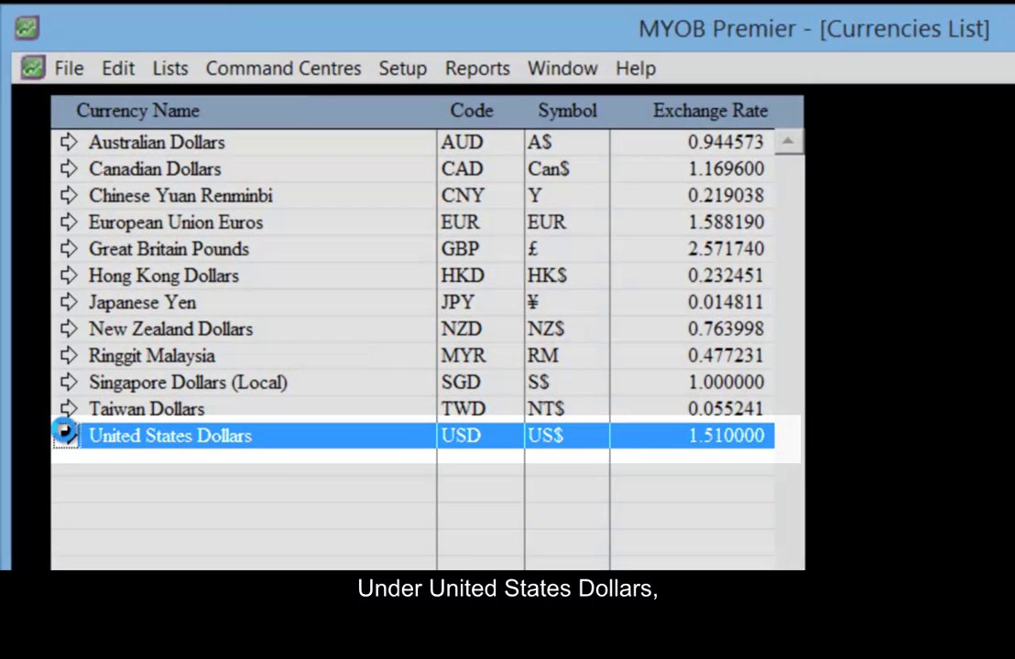
- Change the USD exchange rate from 1.51 to 1.2 and close the Currencies List
left_click(66, 435)
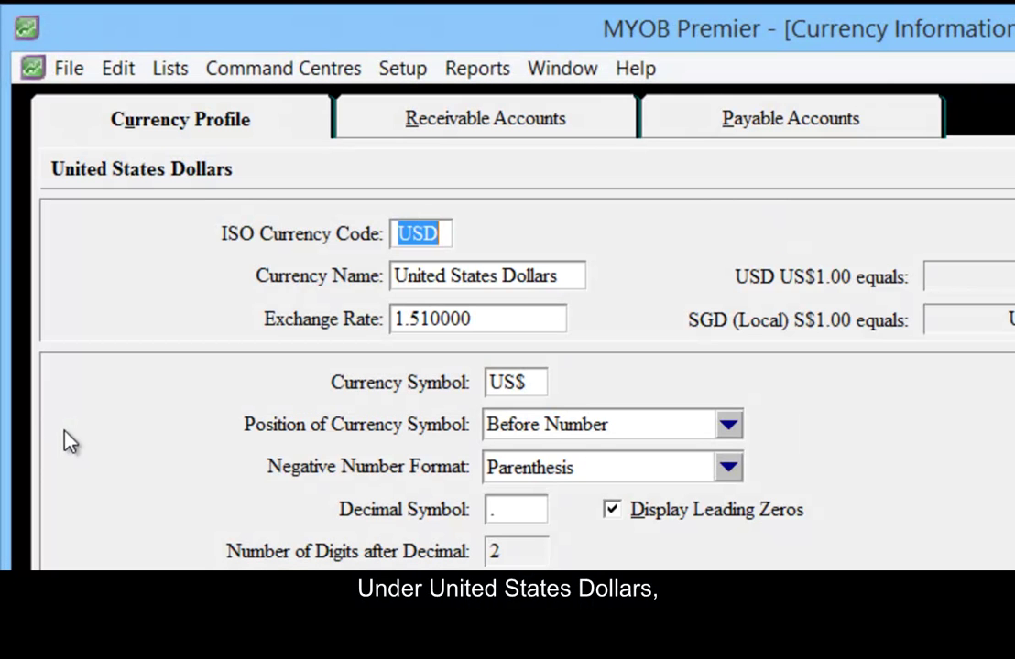
double_click(452, 320)
type("1.2")
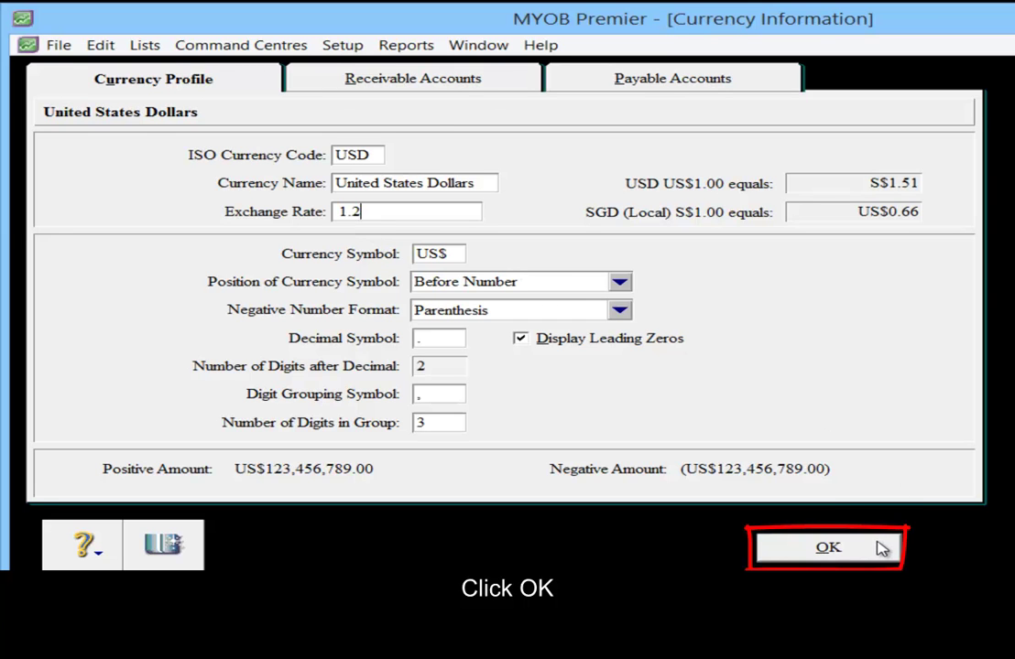
left_click(827, 548)
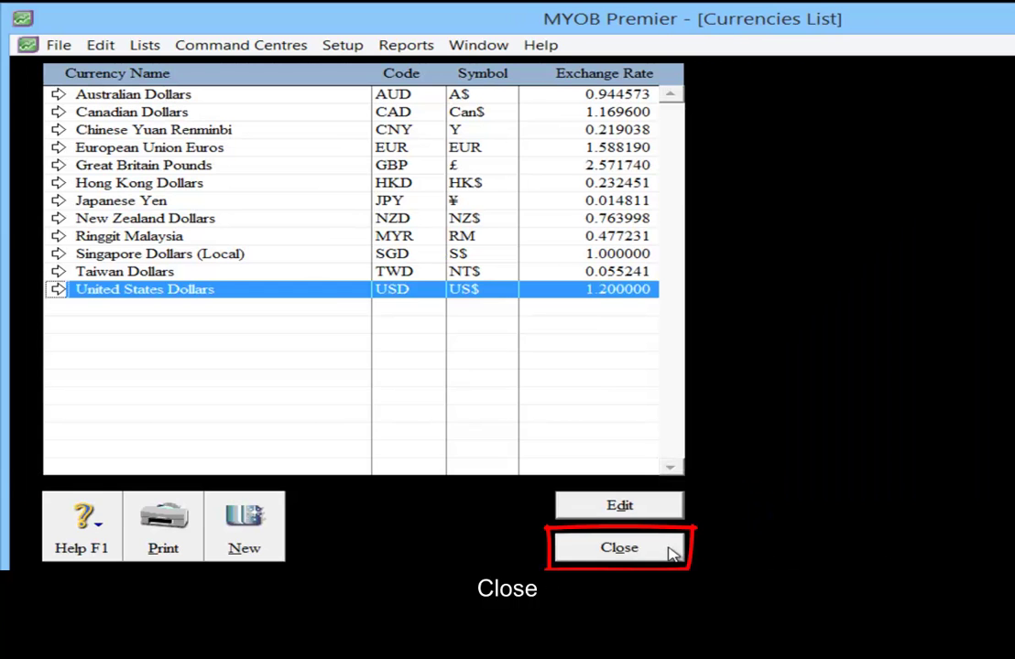
left_click(646, 553)
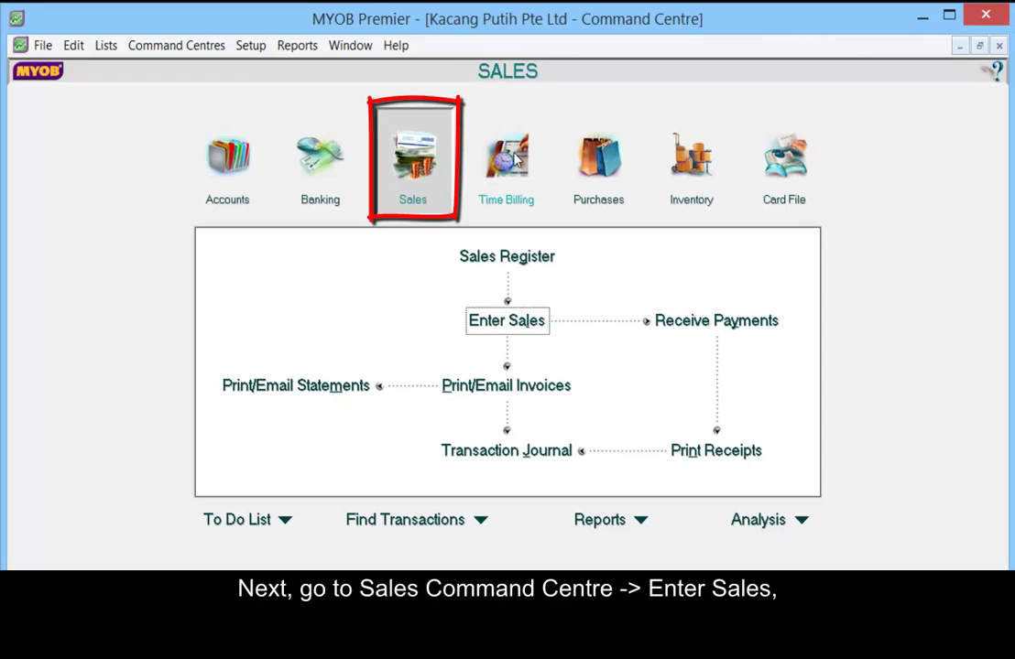
- Start a new sales invoice for customer Textile Garments
left_click(521, 337)
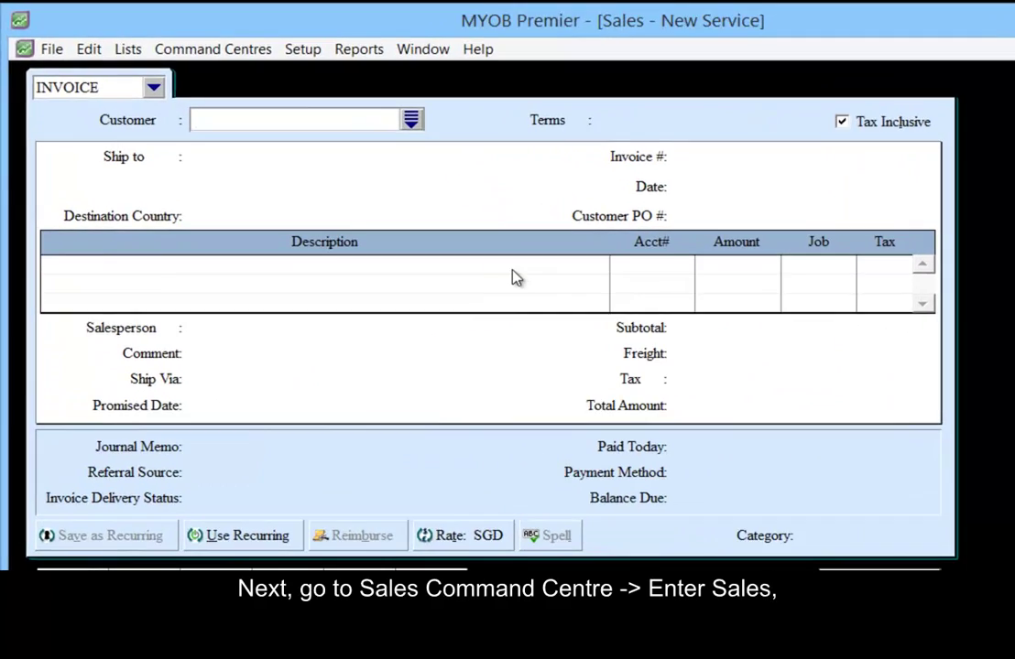
left_click(436, 123)
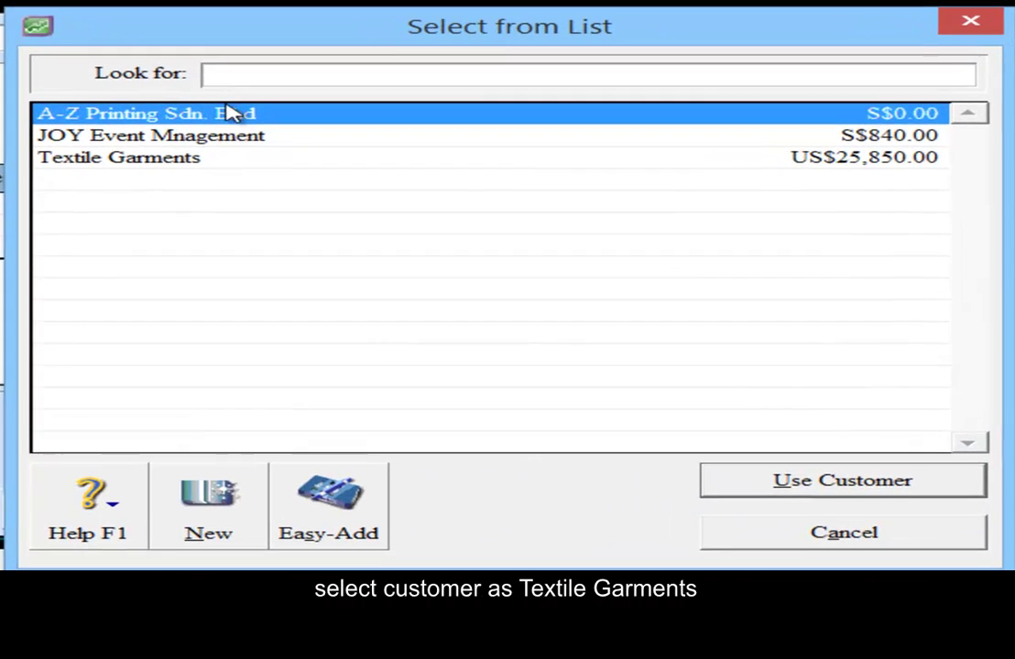
left_click(240, 162)
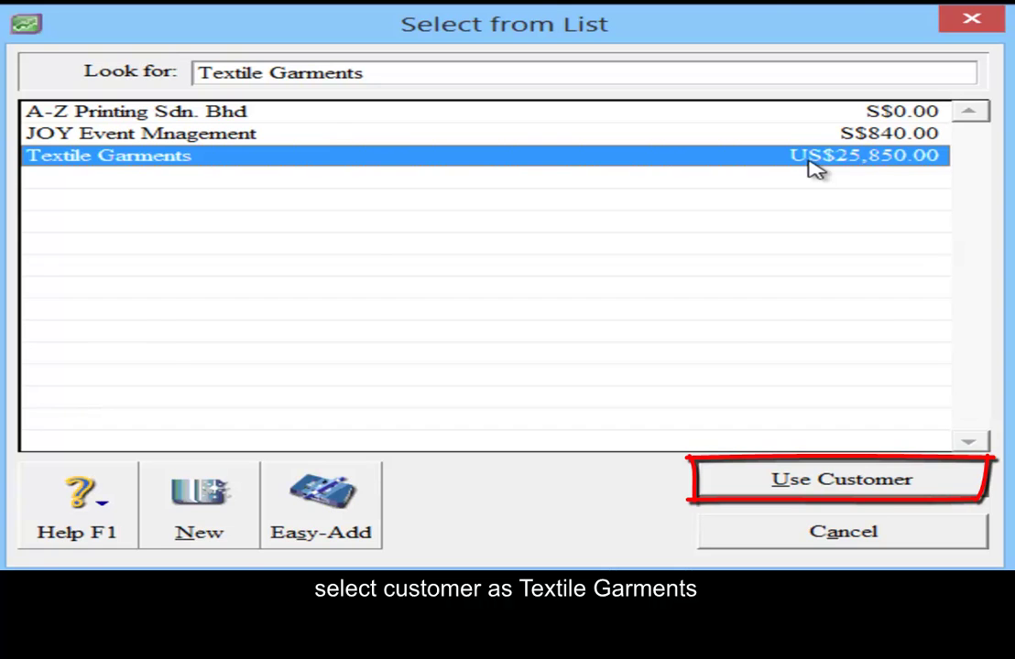
left_click(841, 479)
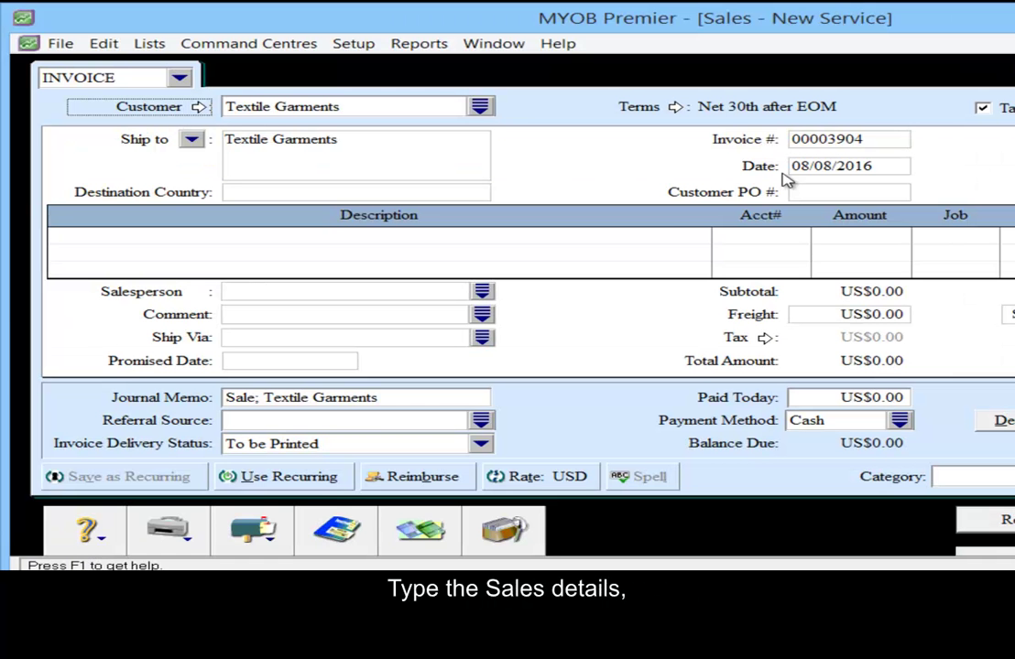
- Enter 'sales' as the first line description and look up accounts starting with 4-
left_click(626, 246)
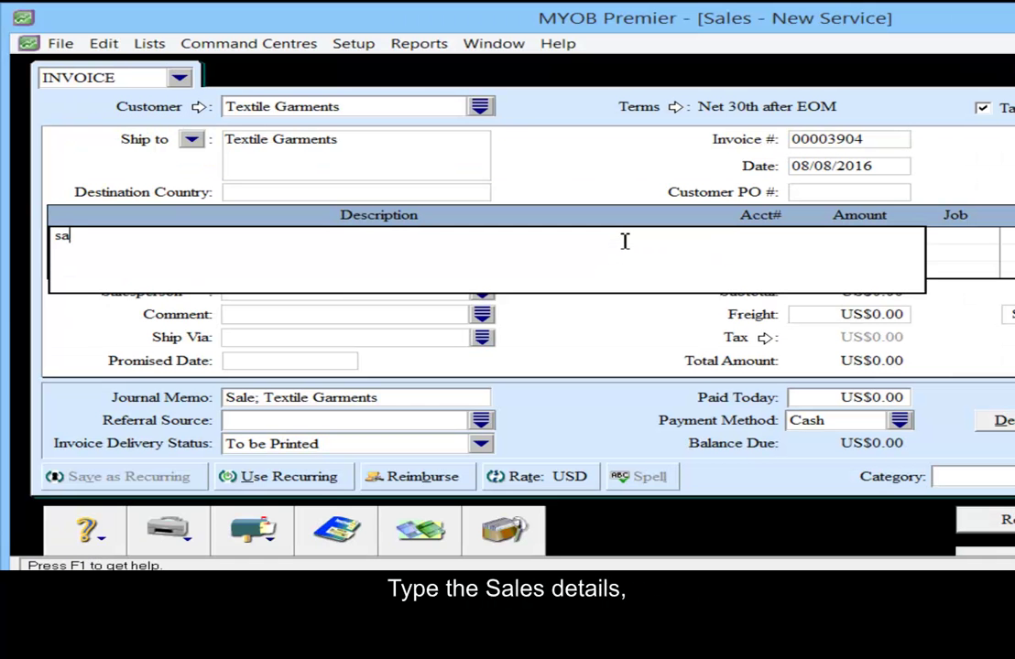
key("Tab")
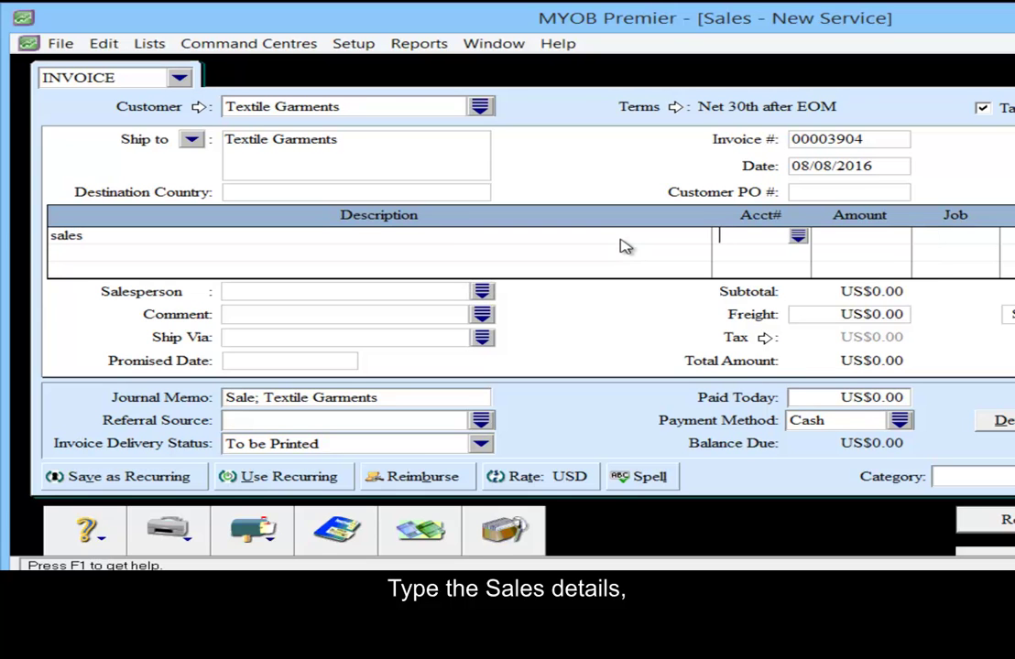
type("4-")
key("Tab")
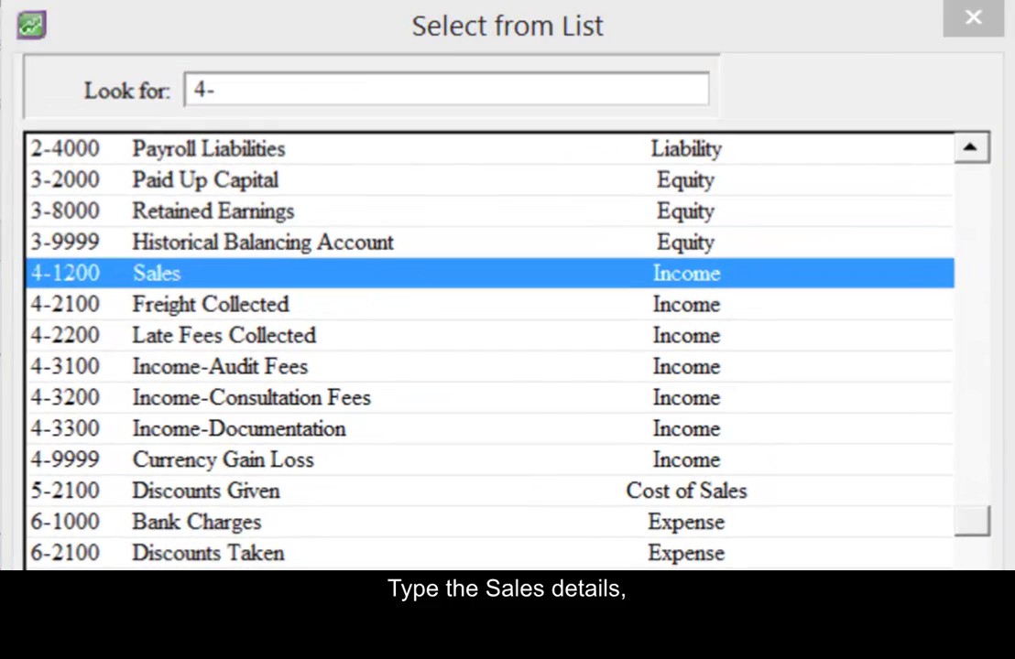
- Assign account 4-1200 Sales to the line with an amount of US$1,000.00
key("Return")
left_click(759, 290)
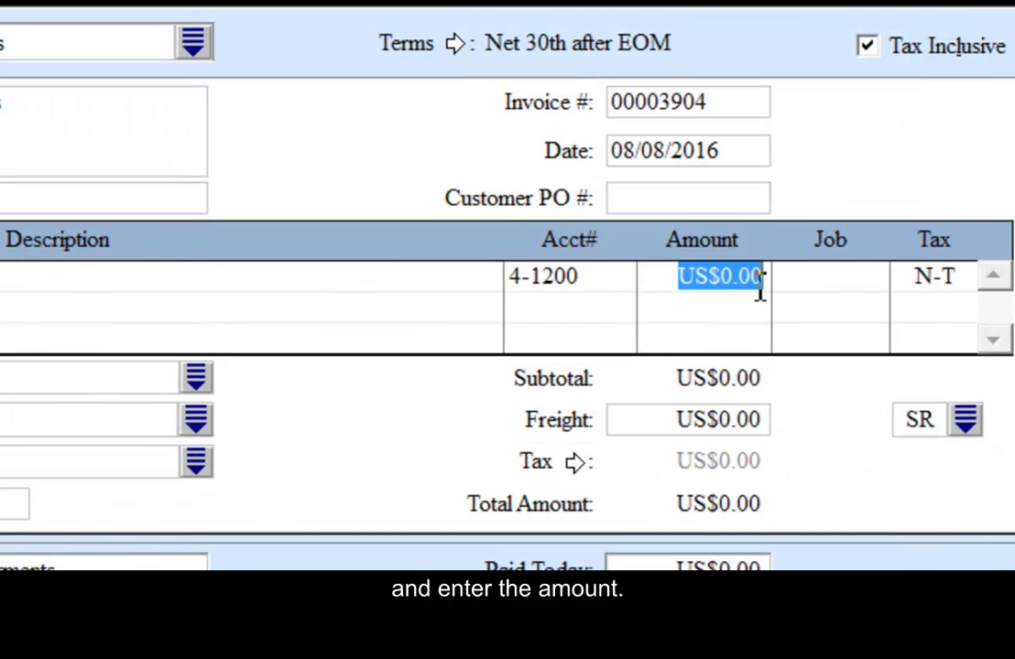
type("1000")
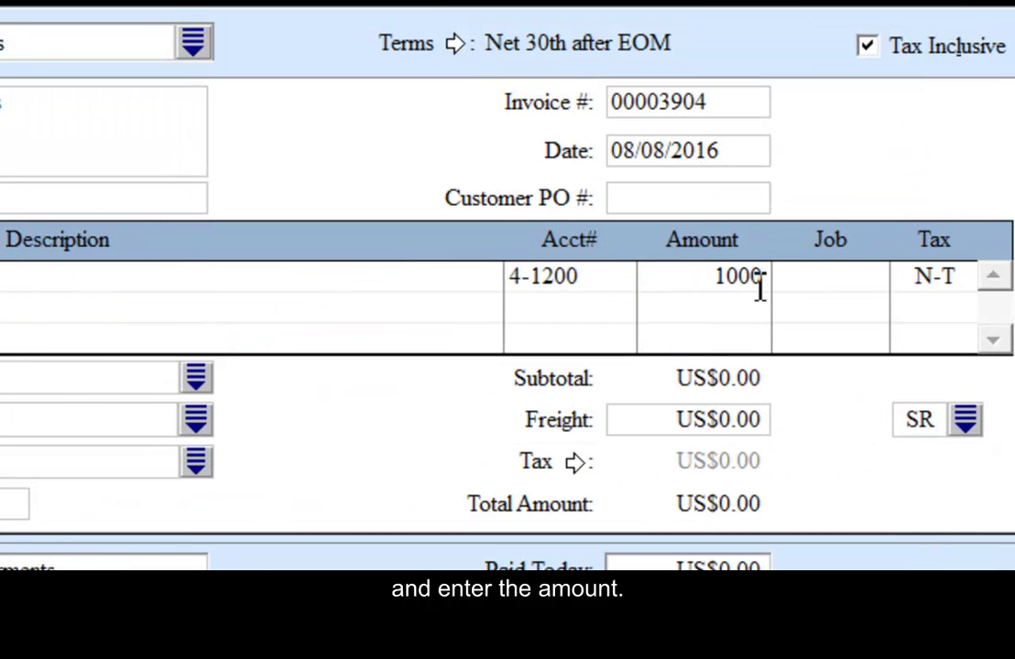
key("Tab")
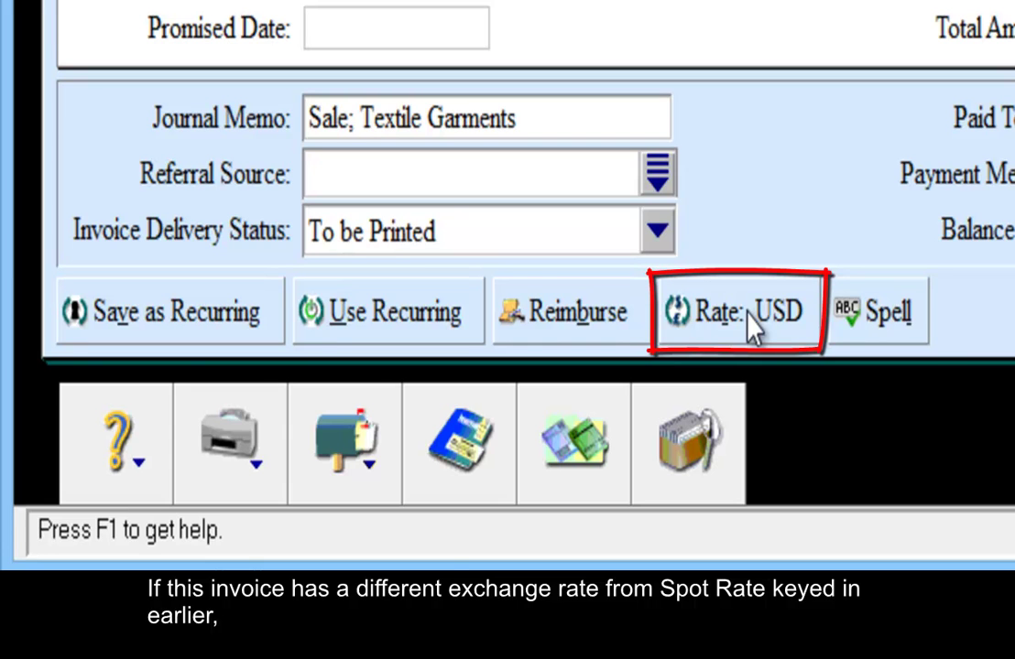
left_click(749, 321)
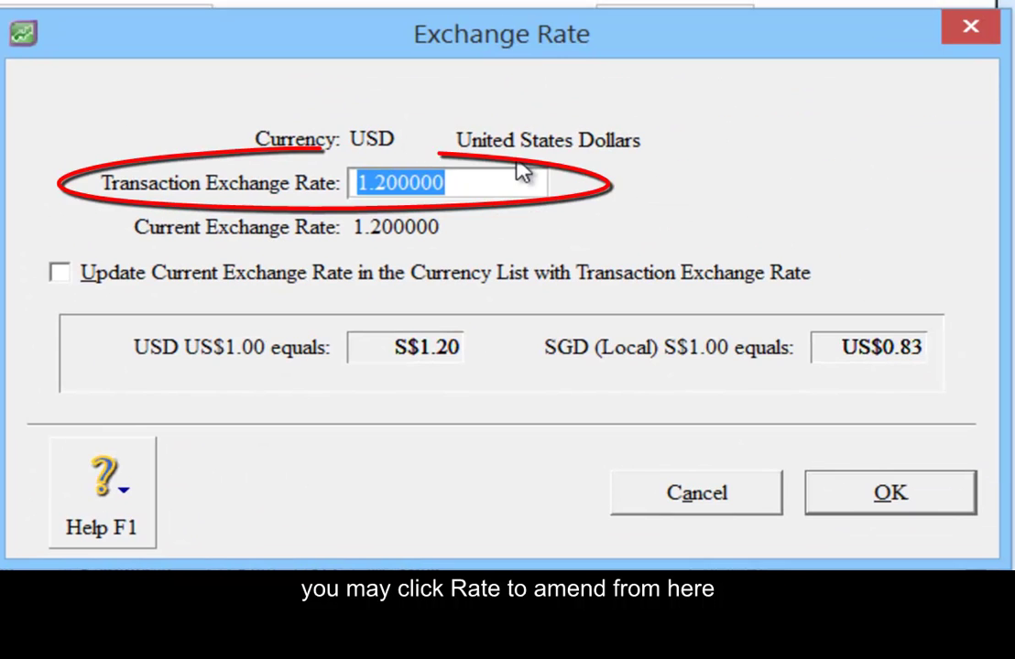
left_click(899, 501)
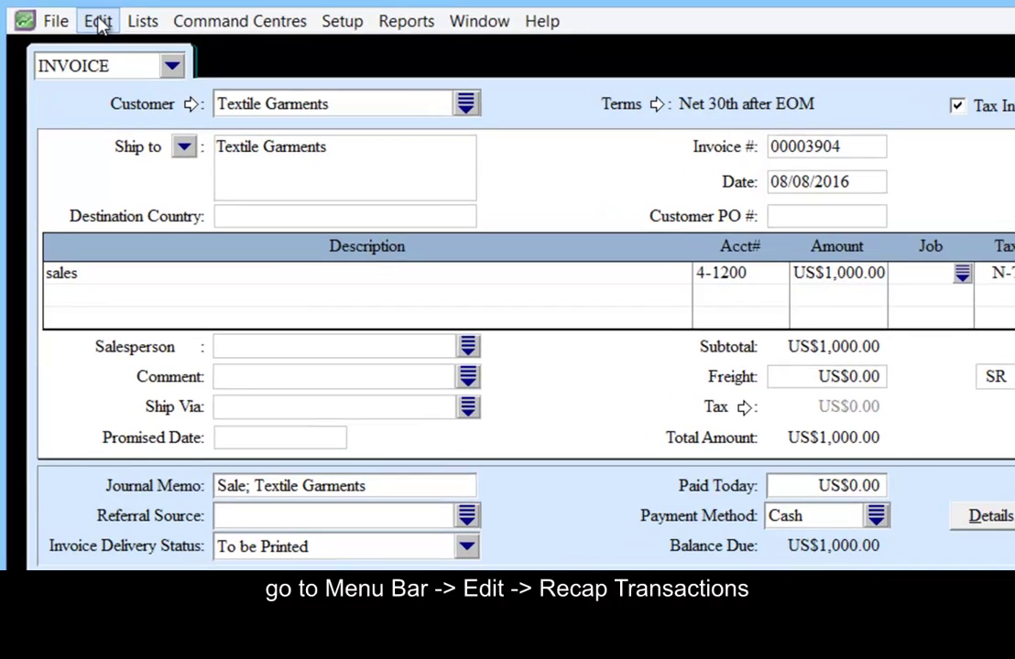
- Recap the invoice's journal entries, viewing them in USD and then back in SGD
left_click(91, 25)
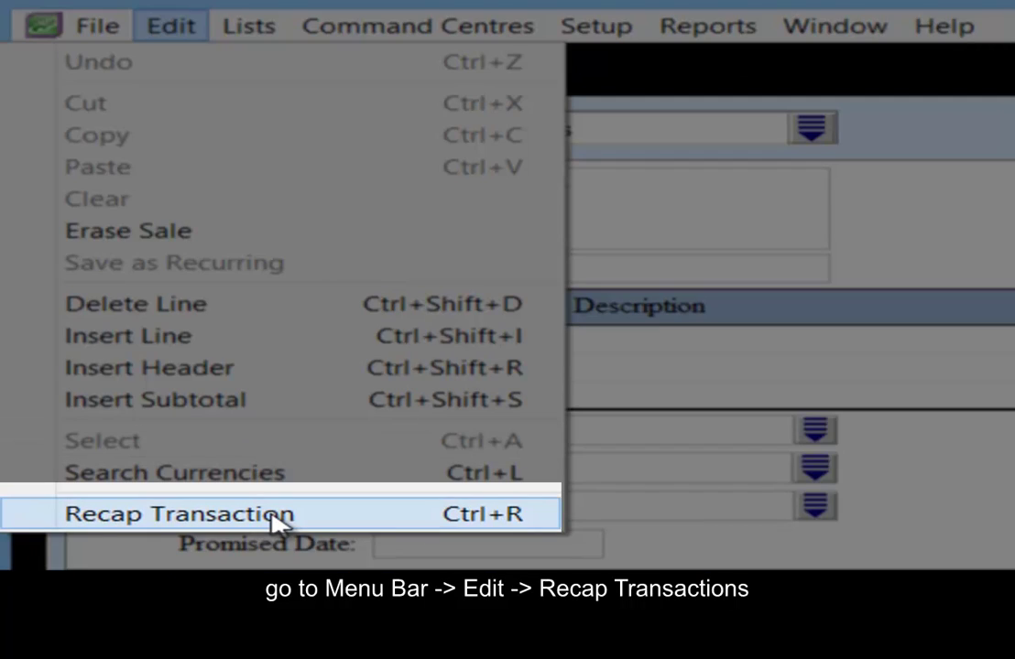
left_click(279, 519)
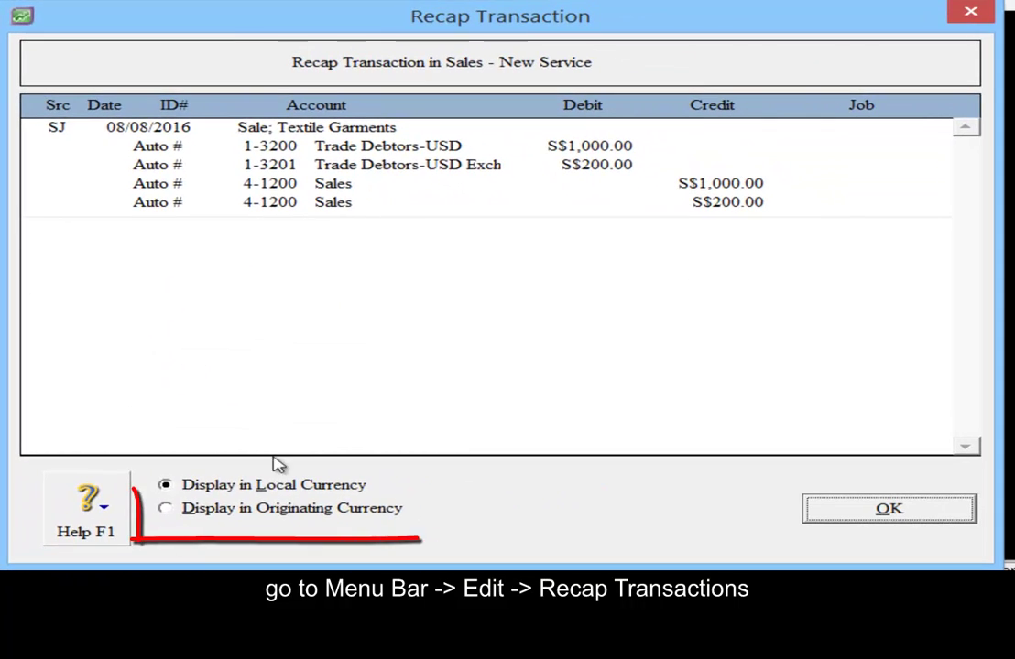
left_click(167, 513)
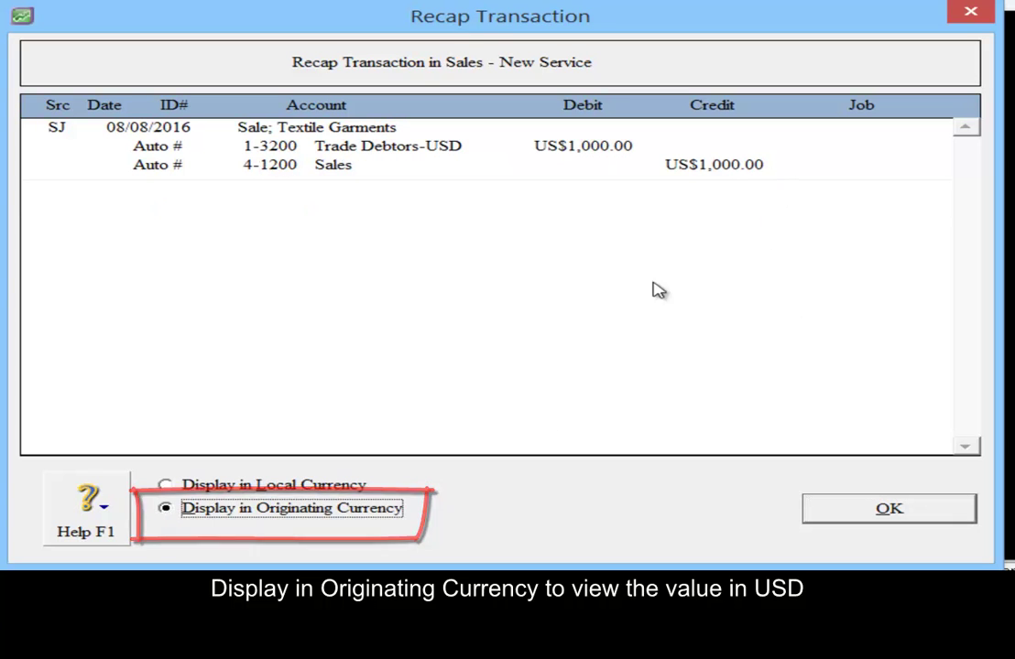
left_click(165, 487)
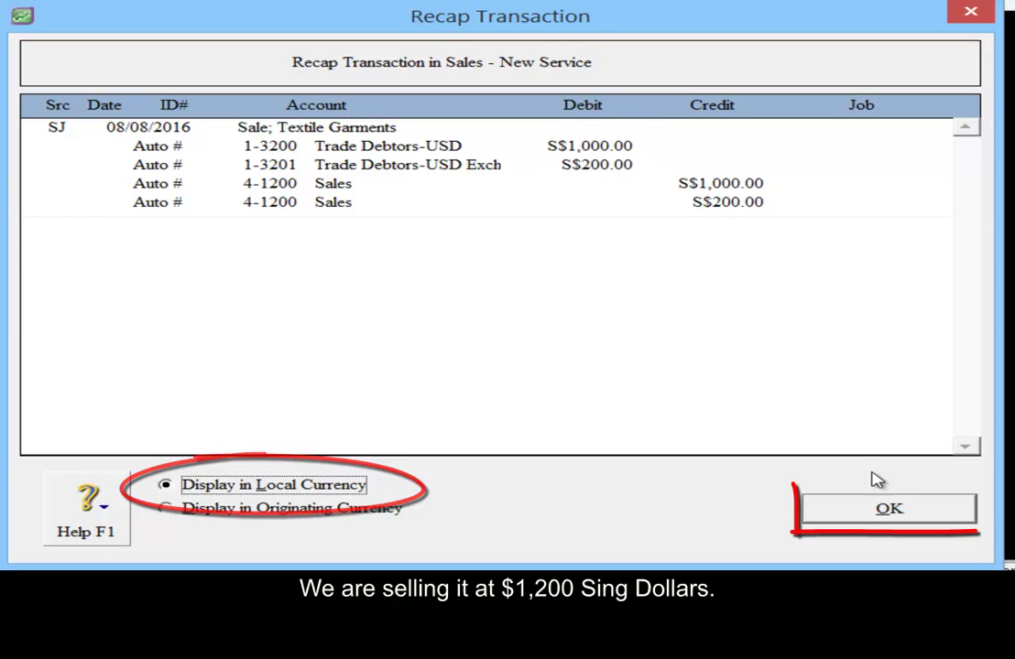
- Save the invoice and view it under Open Invoices in the Sales Register
left_click(886, 509)
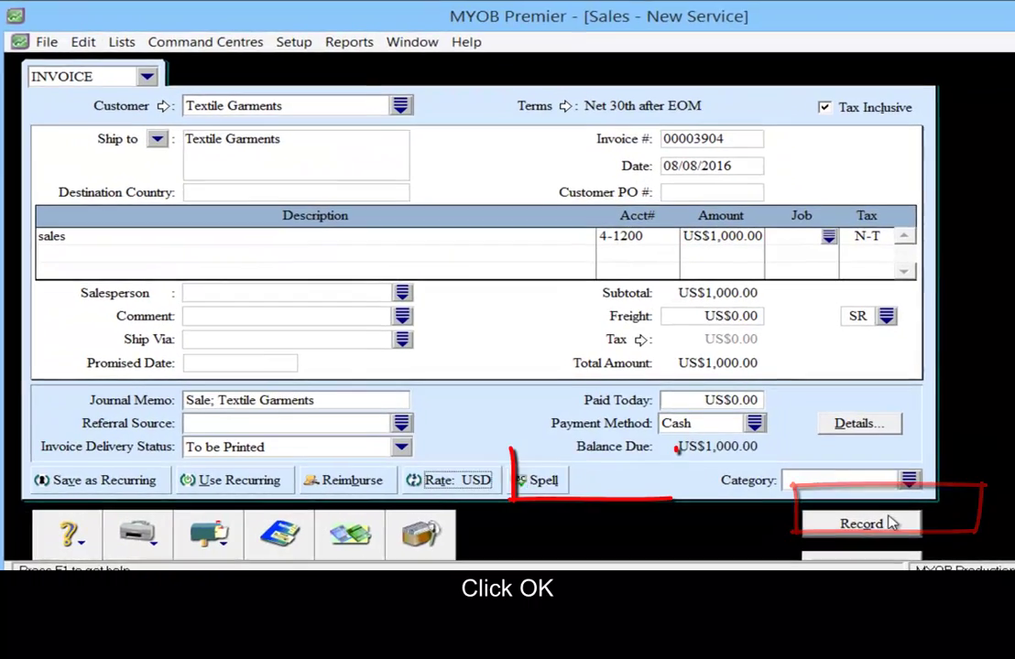
left_click(888, 523)
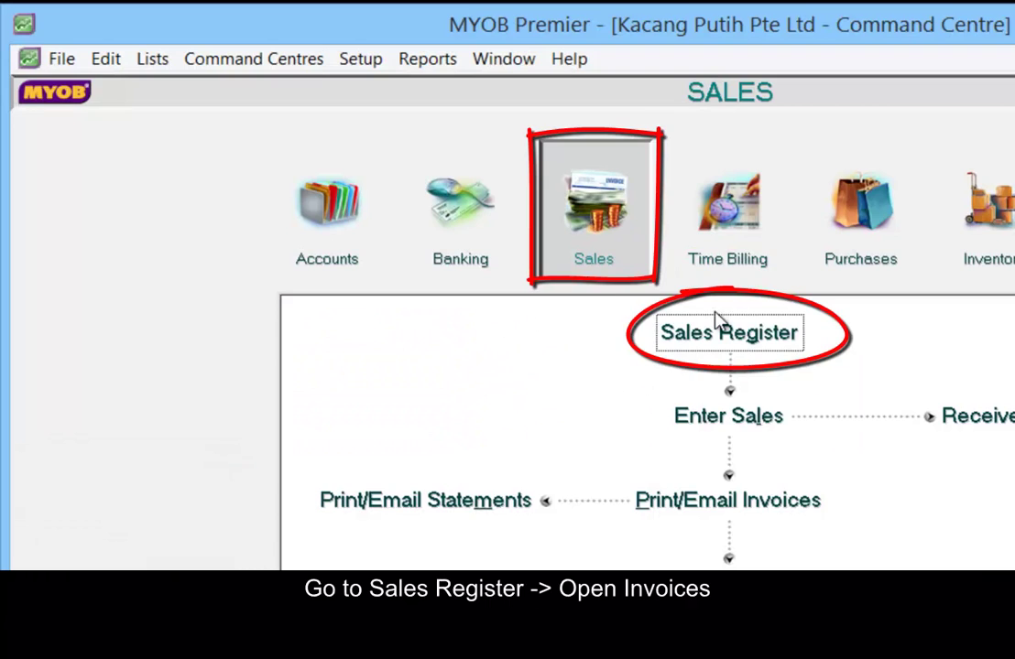
left_click(735, 323)
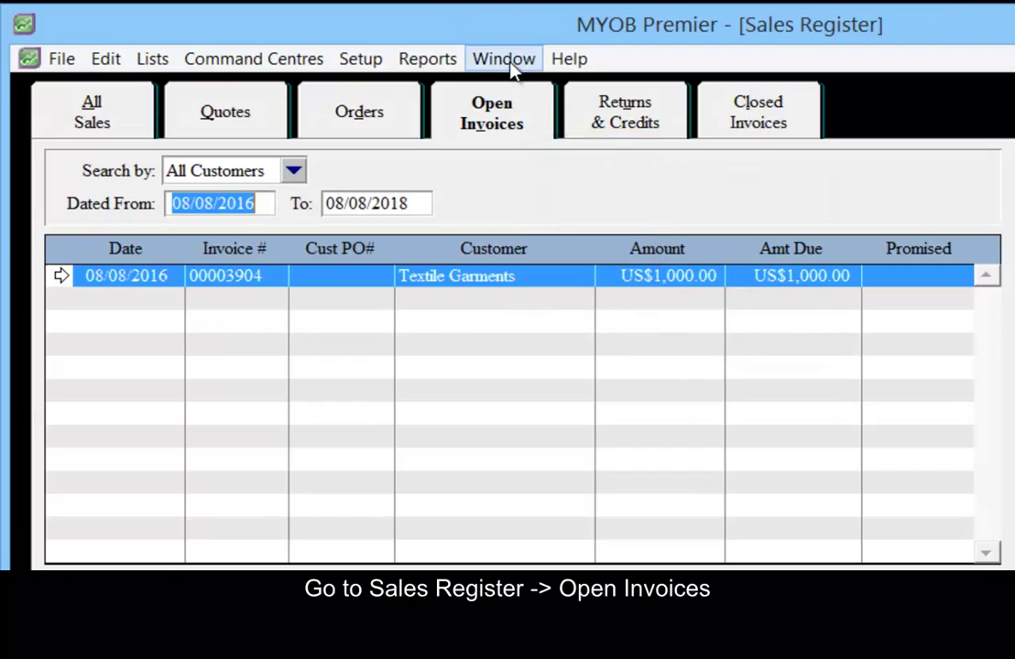
left_click(513, 121)
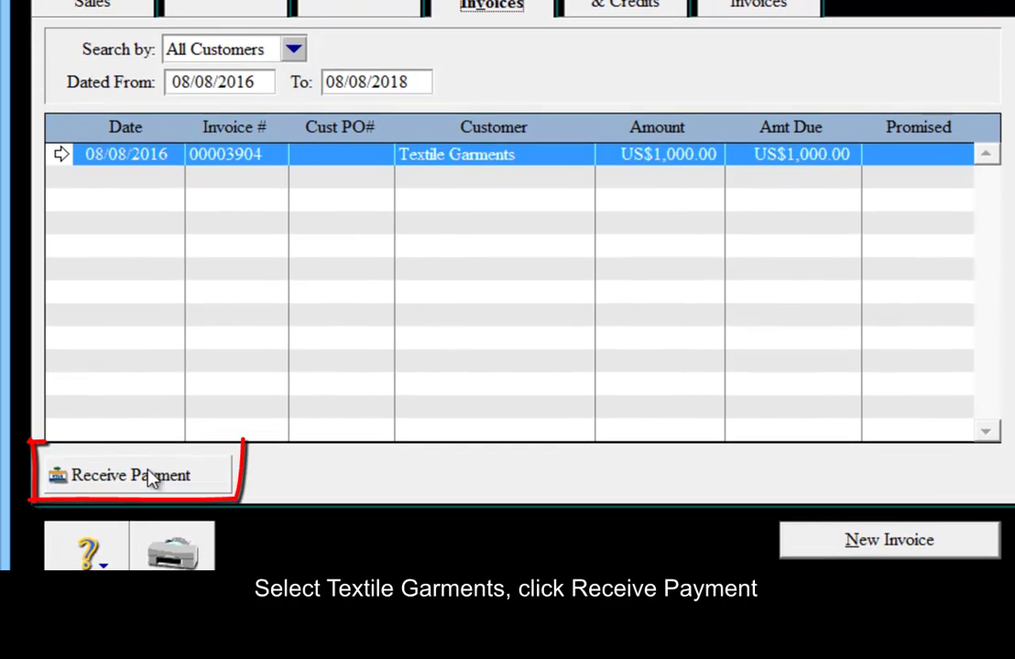
- Start receiving payment on the open invoice, dated 08/09/2016
left_click(147, 476)
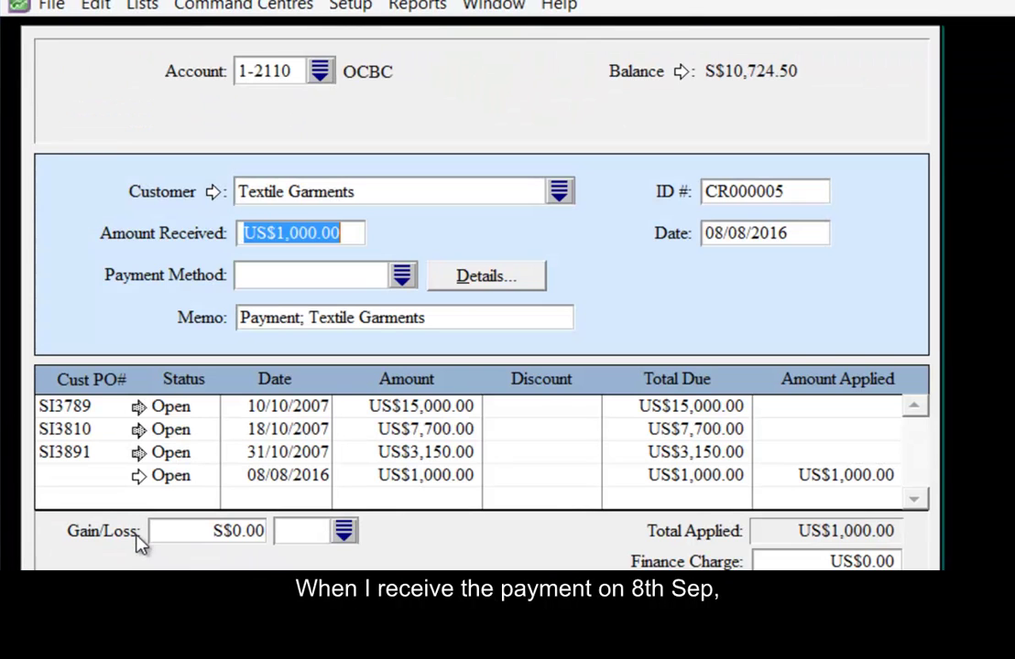
left_click(718, 240)
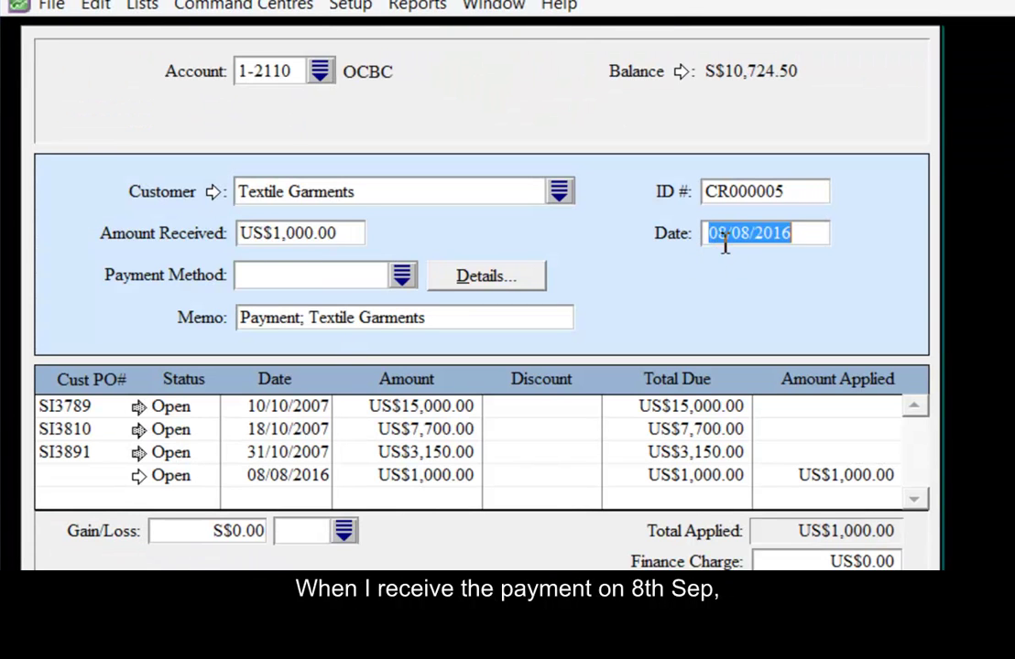
left_click(753, 238)
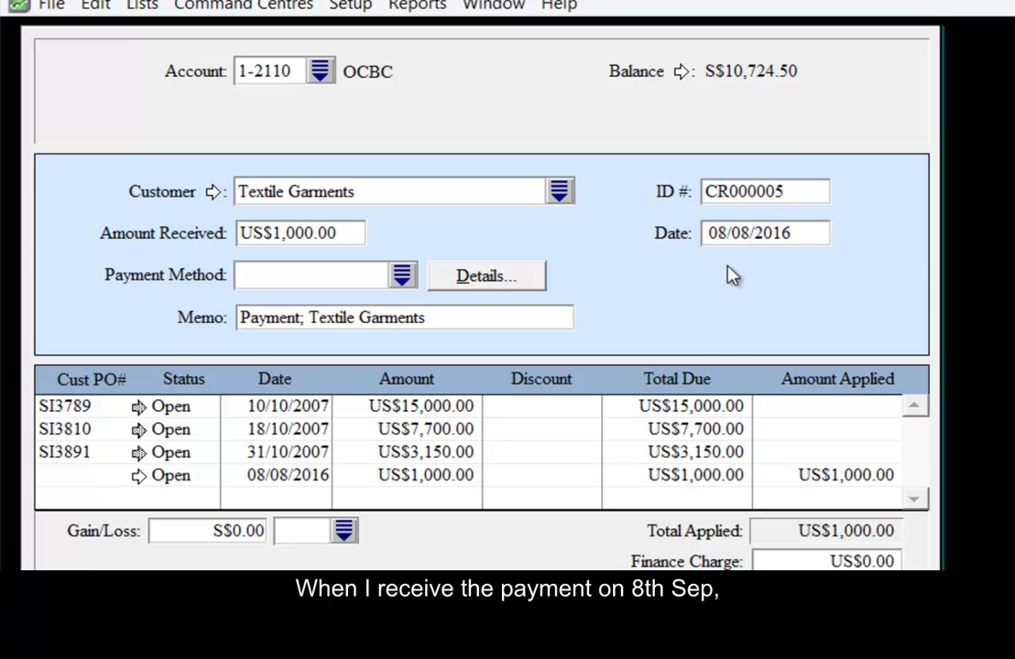
key("BackSpace")
type("9")
- Set the payment method to TT
left_click(400, 278)
type("TT")
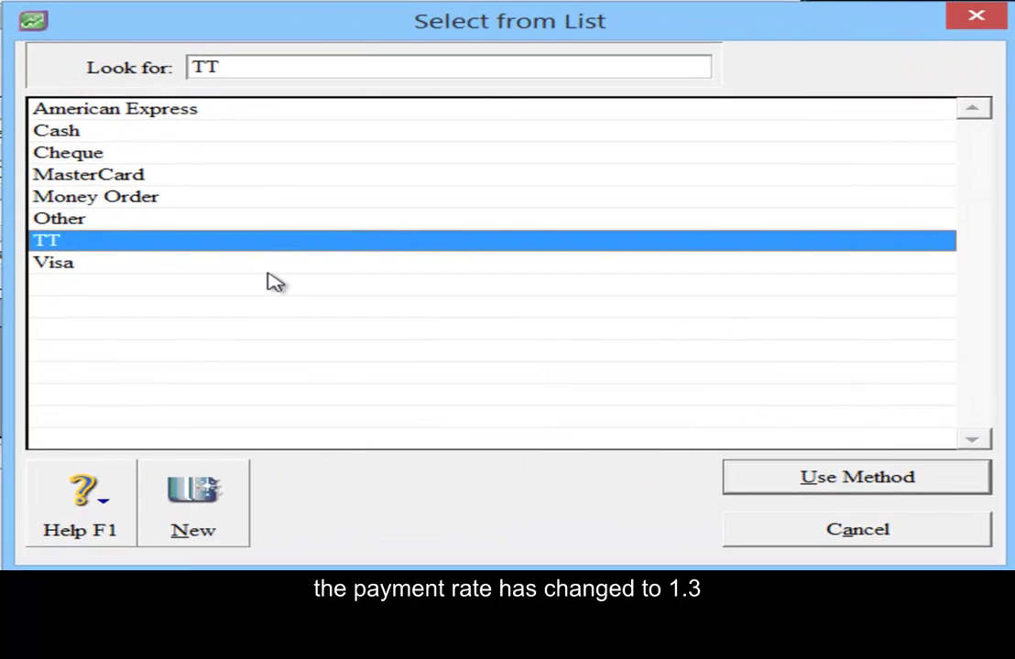
left_click(944, 482)
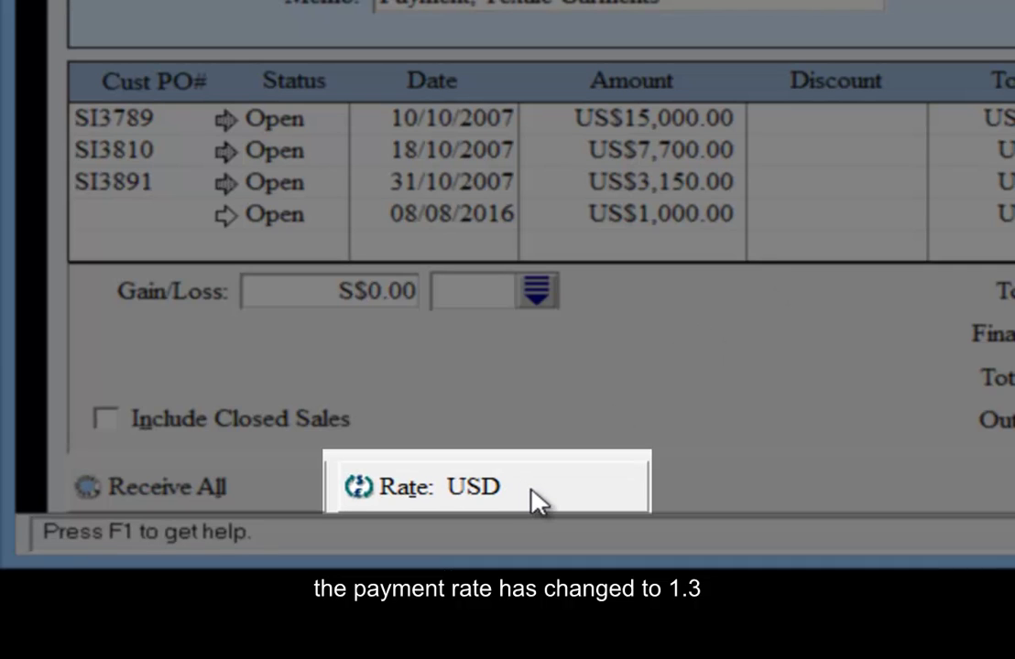
- Set the transaction exchange rate to 1.3 and code the S$100.00 gain/loss ES3
left_click(536, 502)
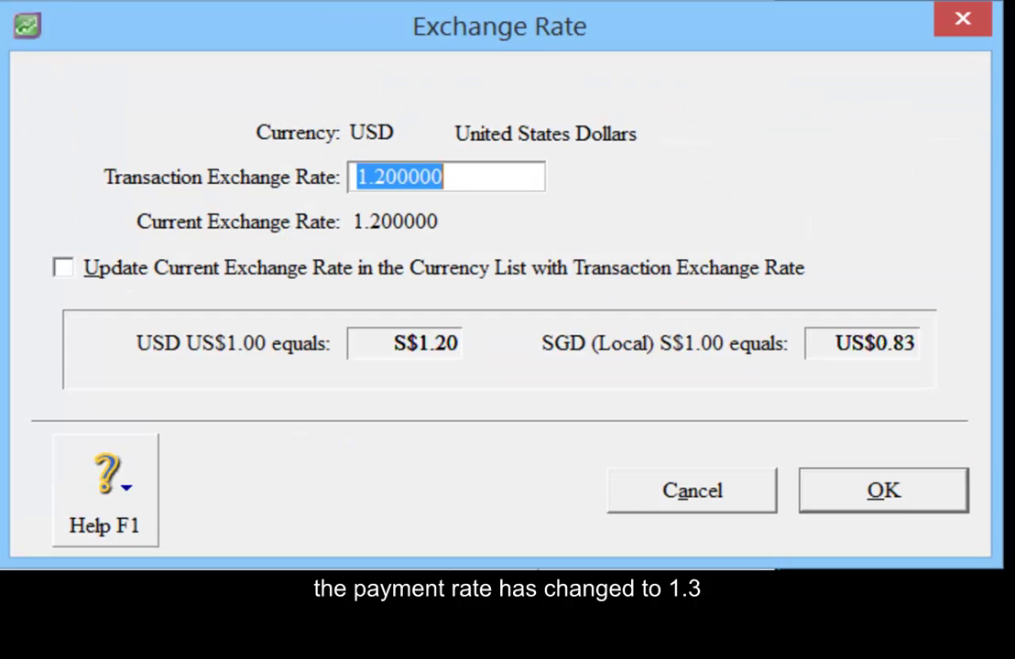
type("1.3")
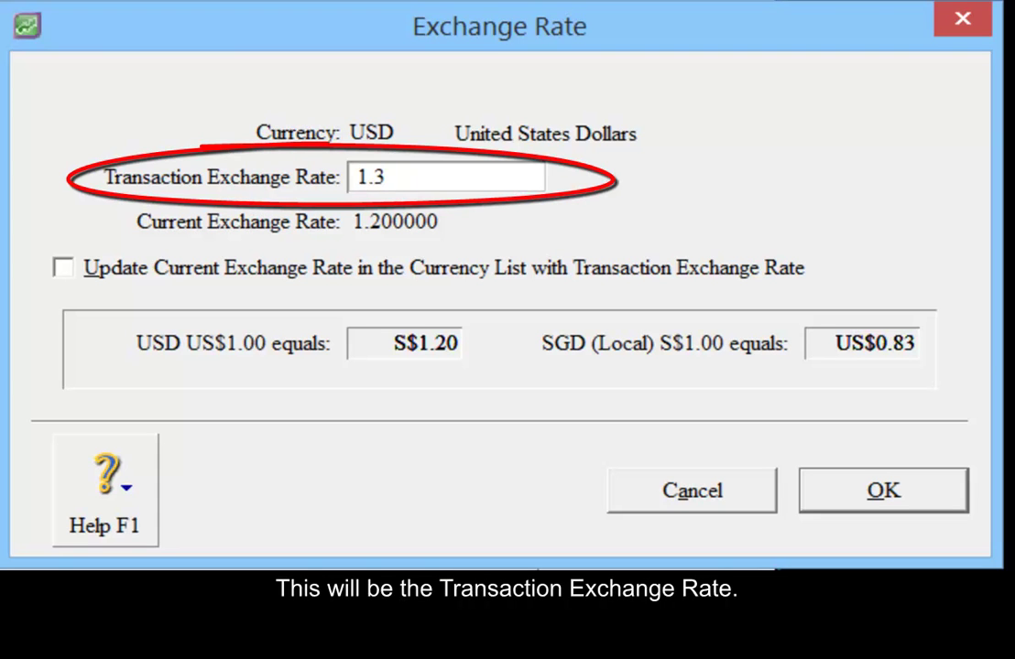
left_click(861, 502)
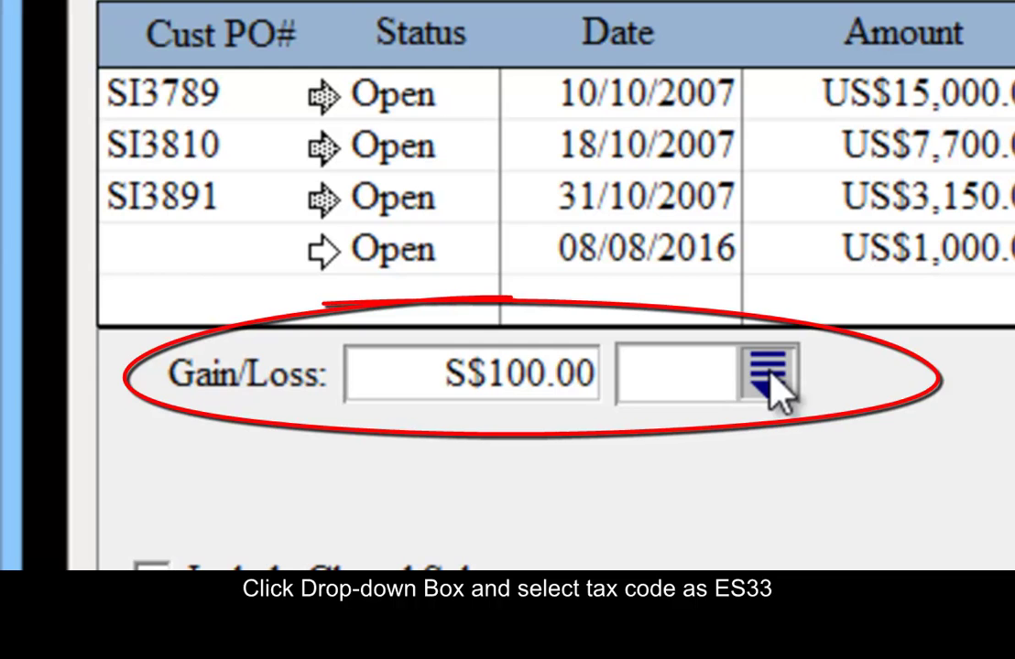
left_click(772, 383)
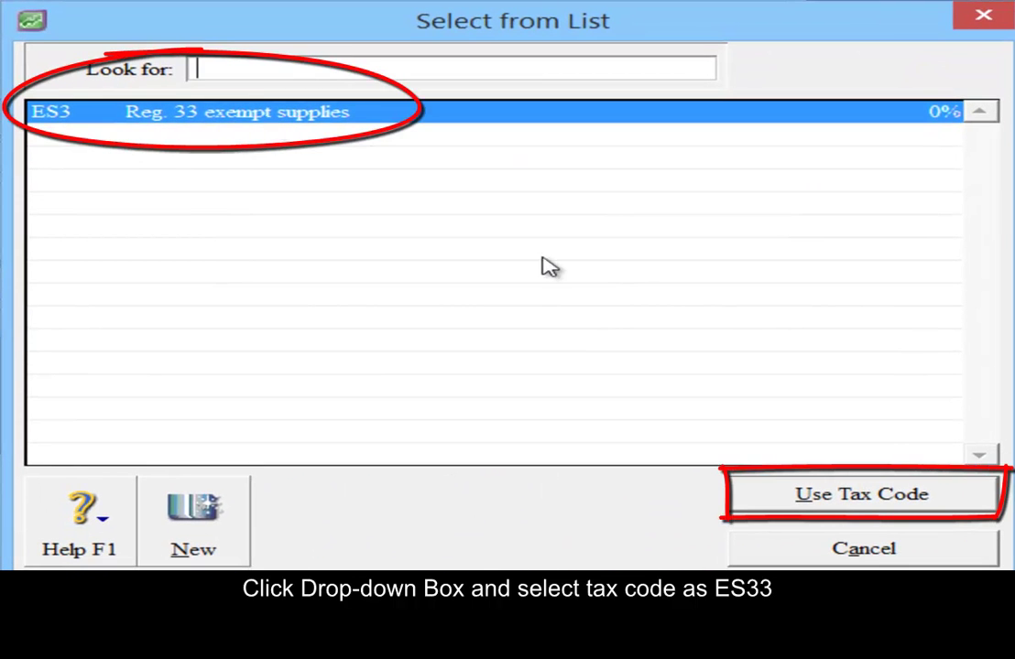
left_click(935, 501)
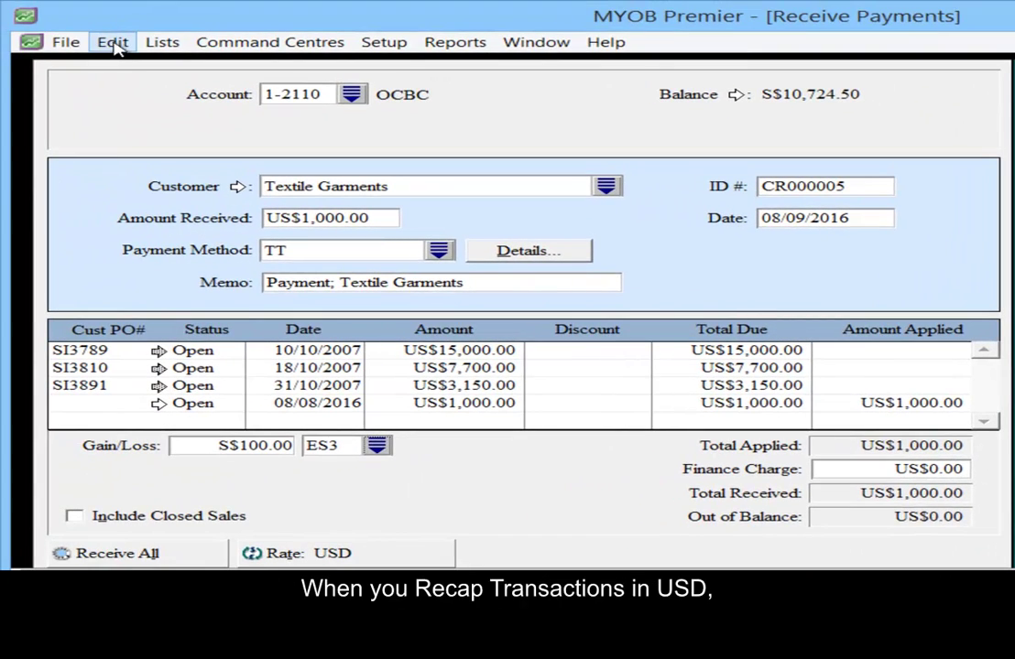
- Recap the payment's postings in USD and SGD, showing S$100.00 credited to Currency Gain Loss
left_click(115, 44)
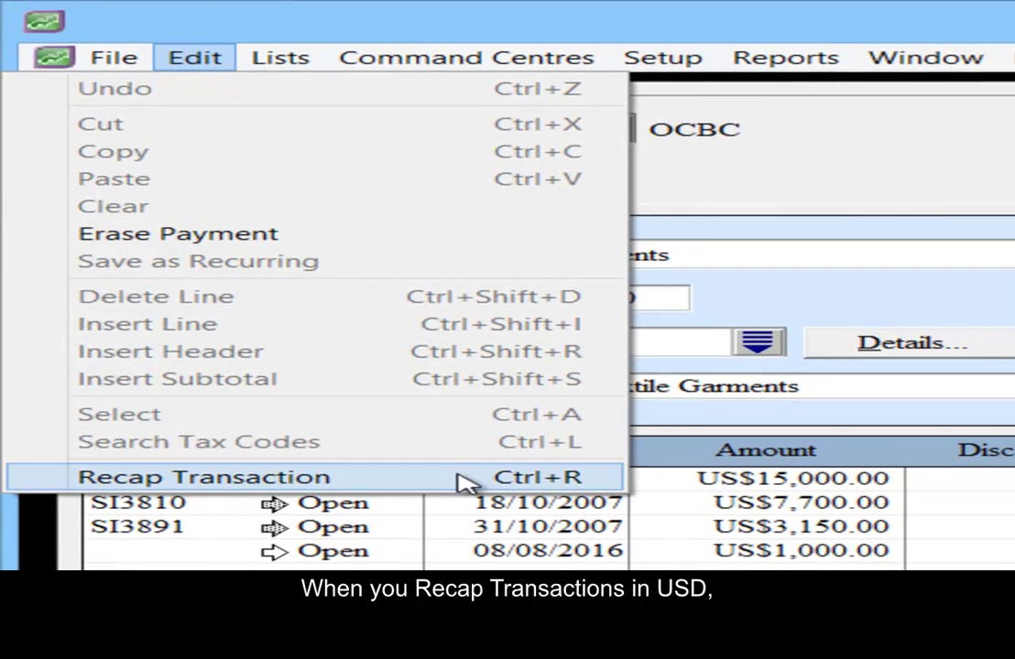
left_click(341, 335)
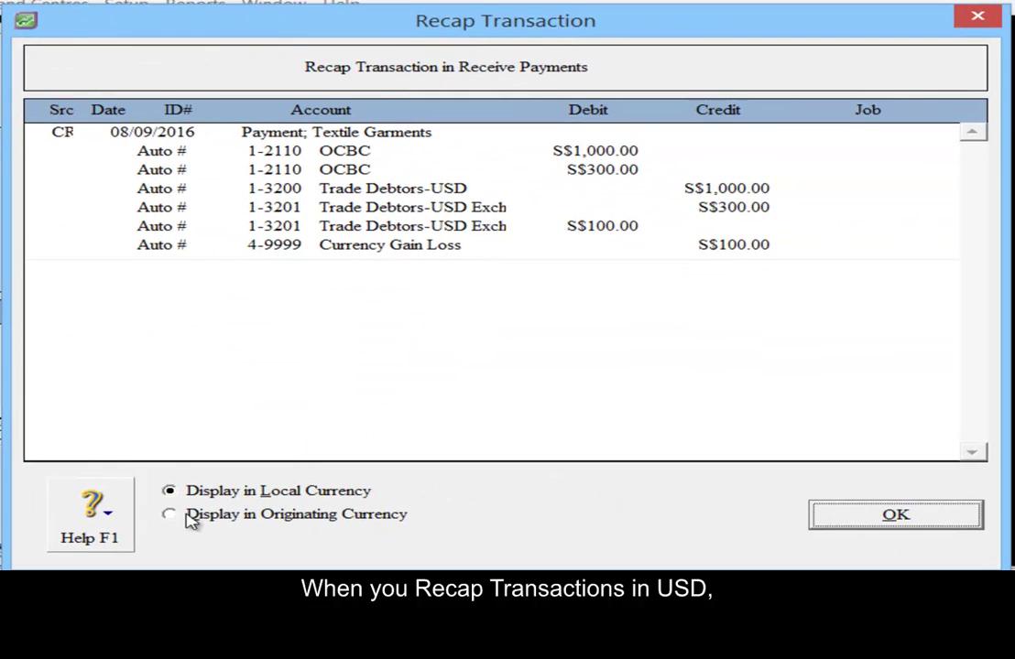
left_click(171, 516)
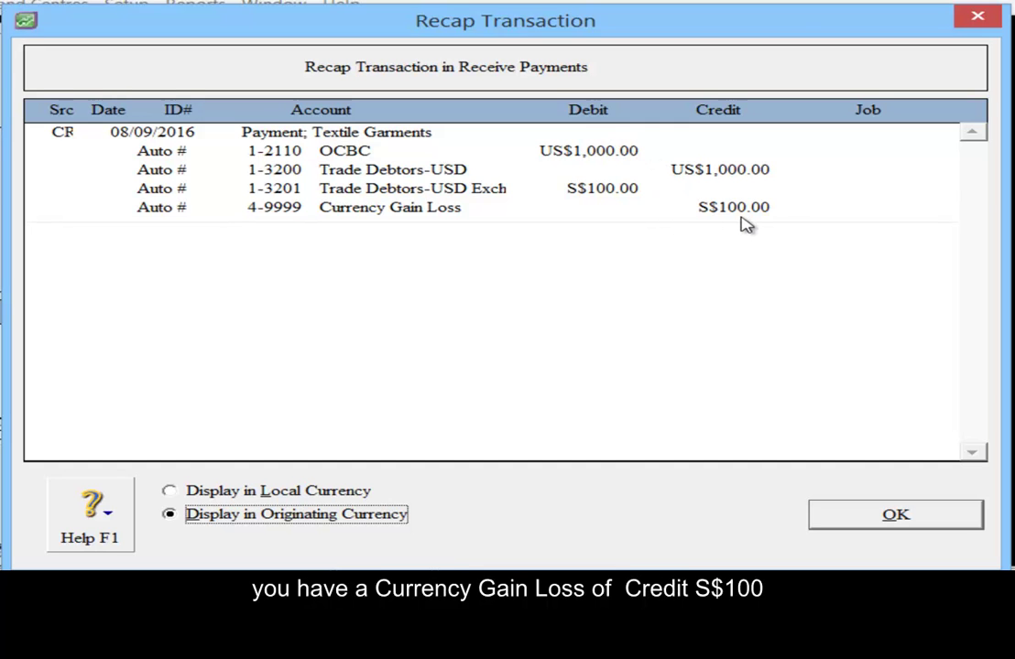
left_click(361, 494)
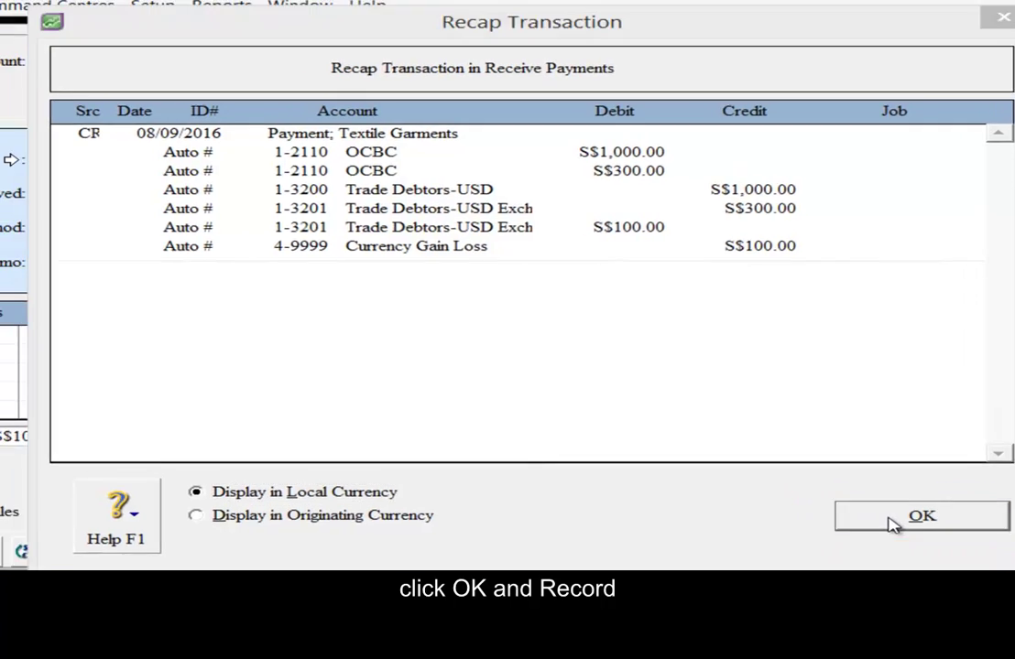
left_click(838, 523)
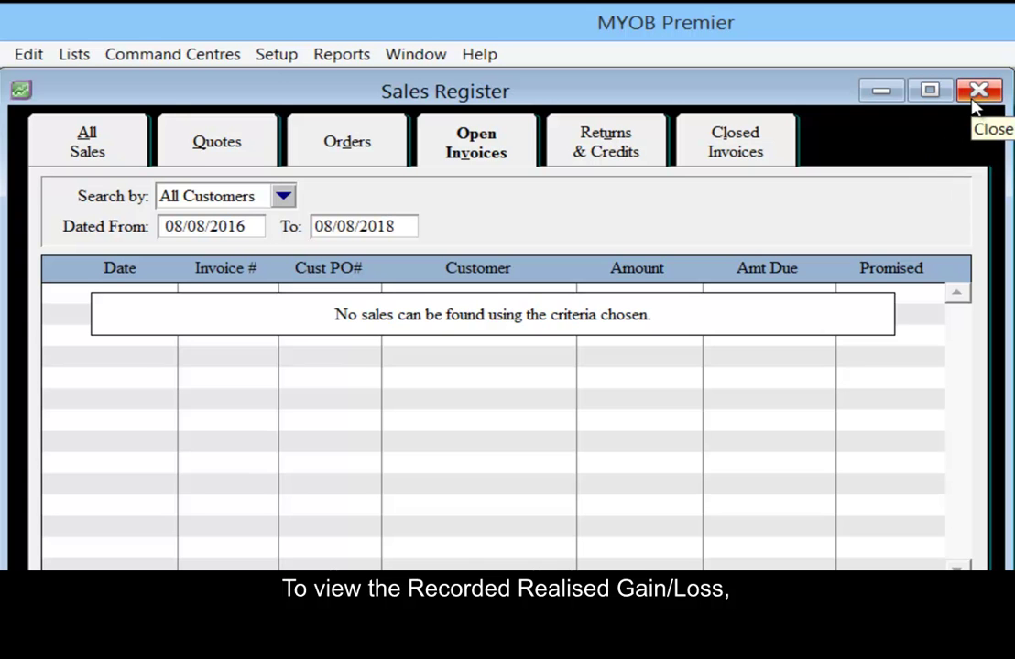
- Open the Realised Gain/Loss report under Accounts reports and customise its end date to 08/09/2016
left_click(351, 55)
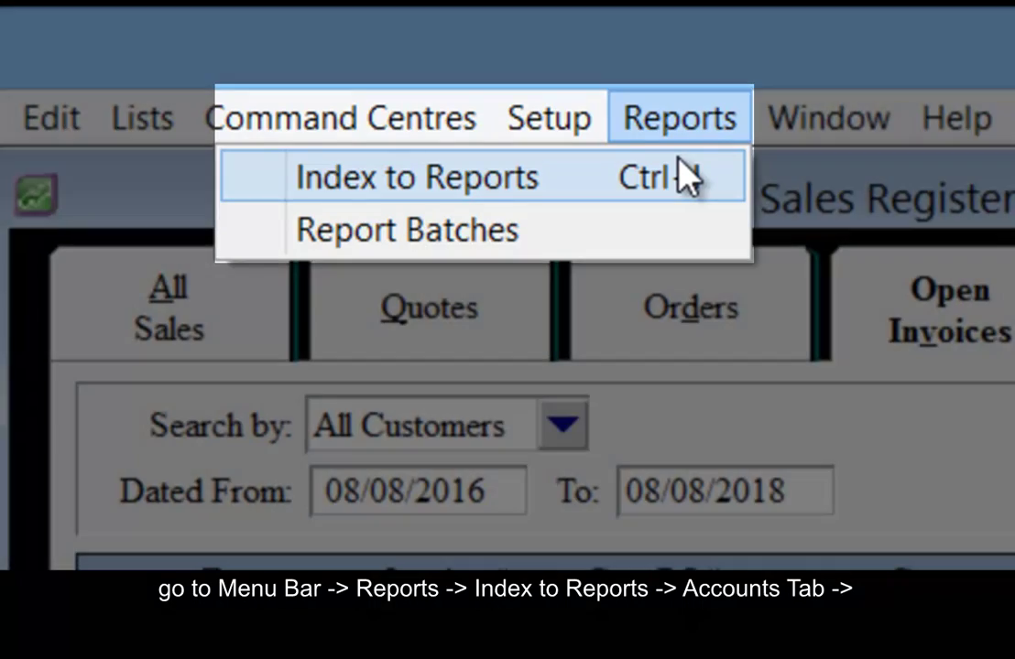
left_click(687, 176)
left_click(138, 412)
scroll(353, 495, "down", 8)
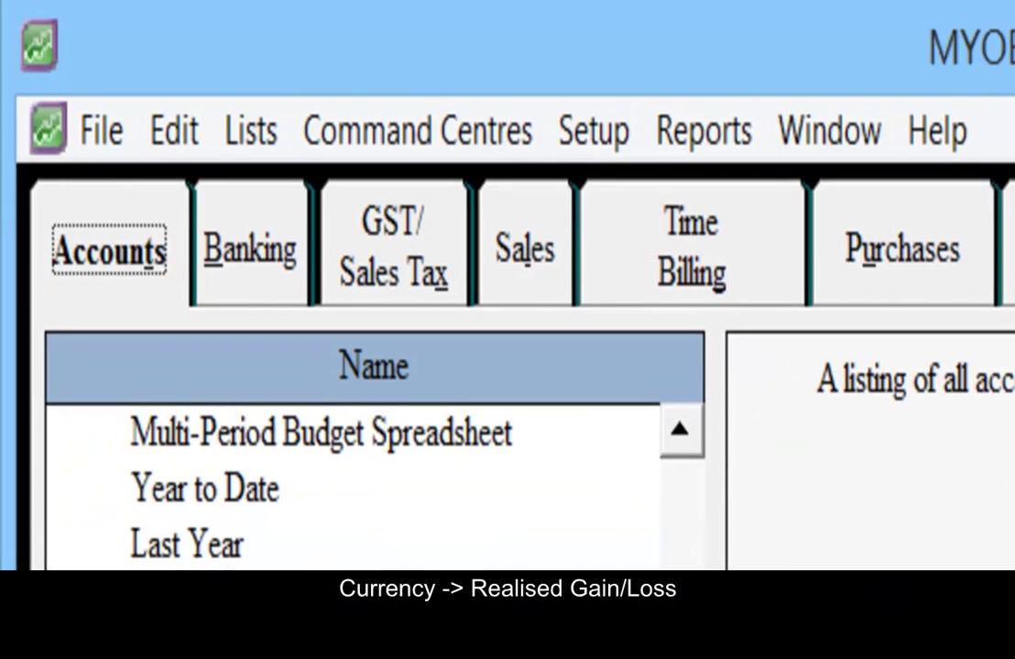
left_click(290, 460)
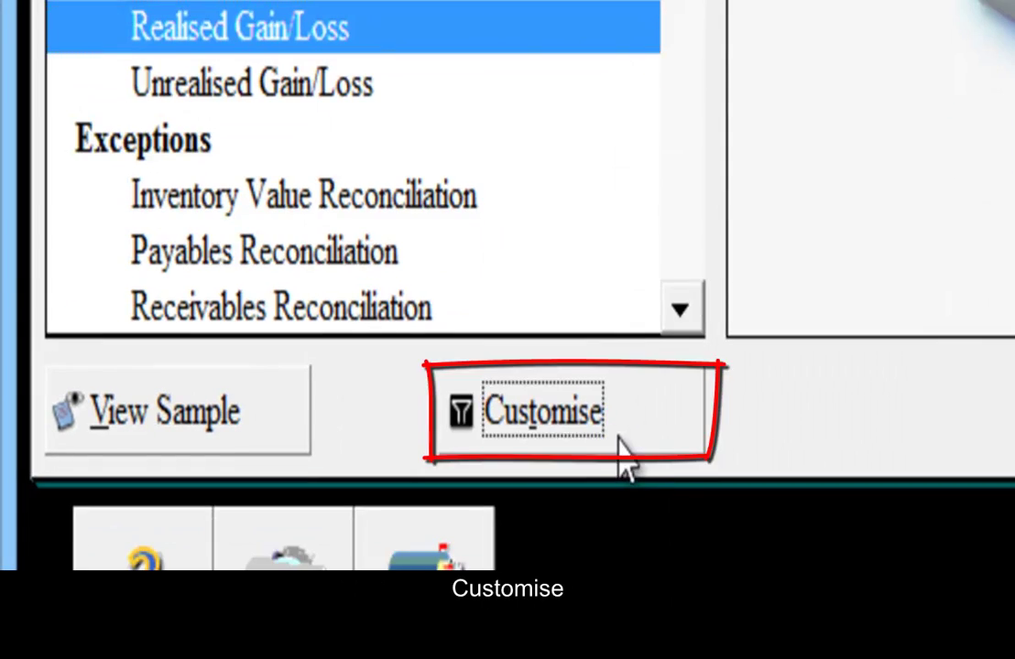
left_click(623, 449)
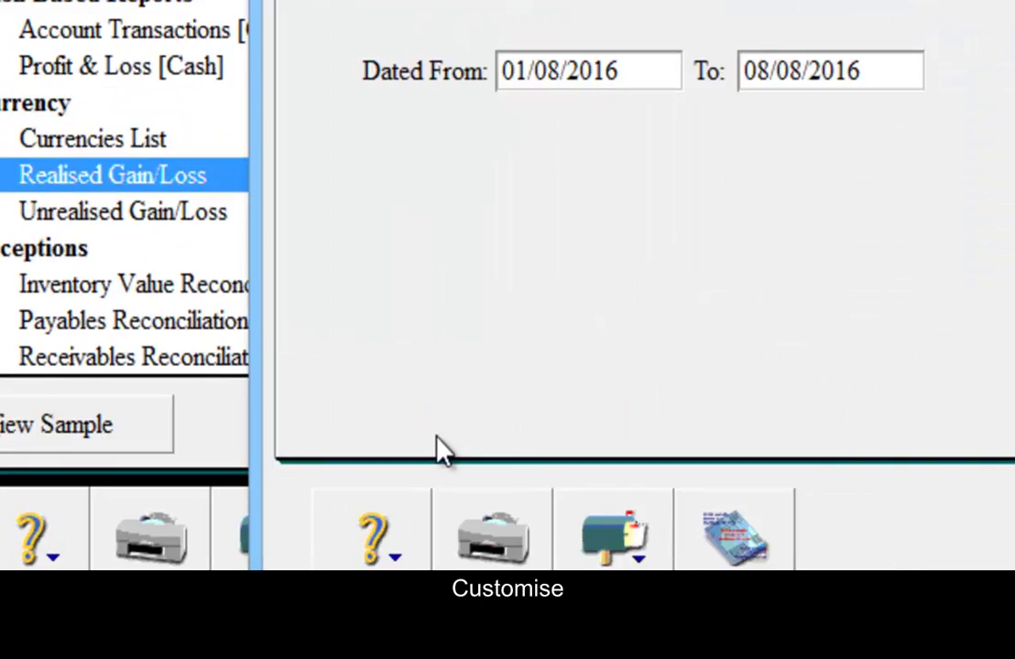
key("BackSpace")
- Display the Realised Gain/Loss report showing the S$100.00 gain from 1.2 to 1.3, then close it
type("9")
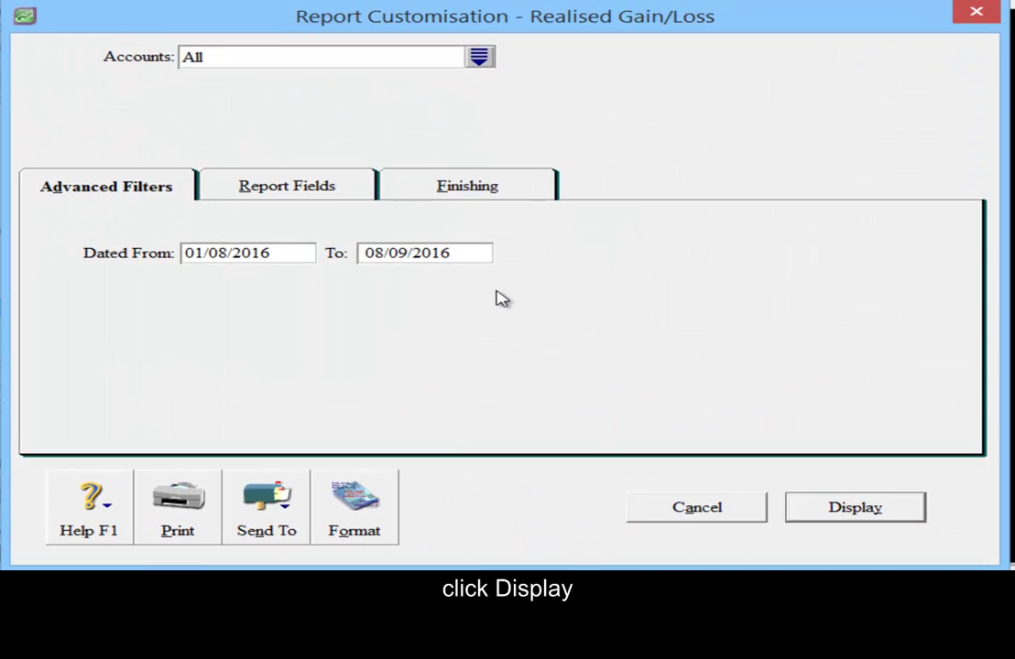
left_click(872, 510)
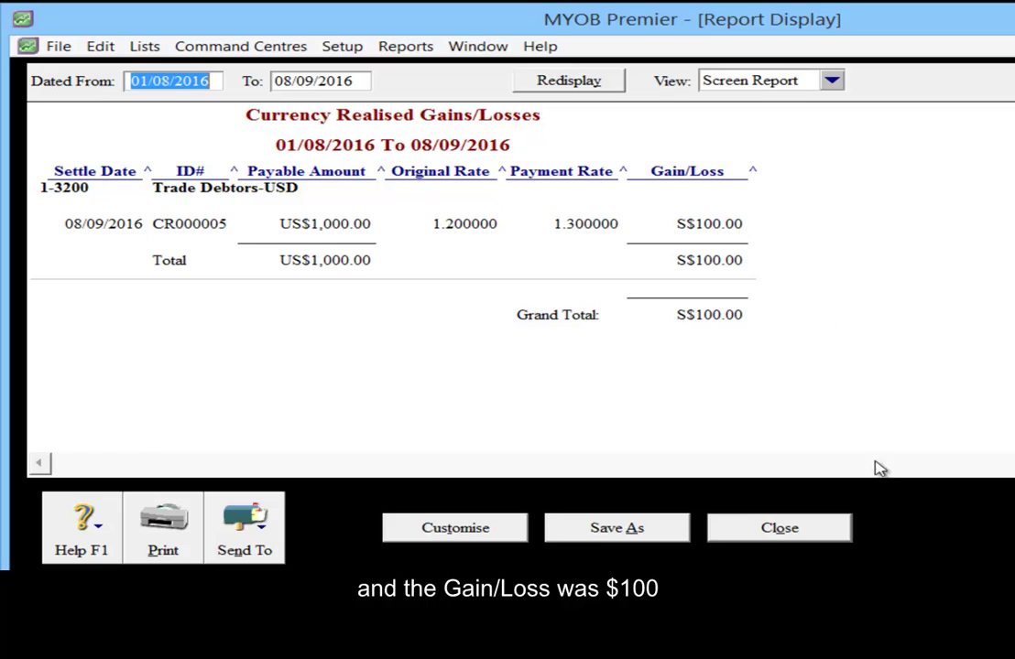
left_click(772, 530)
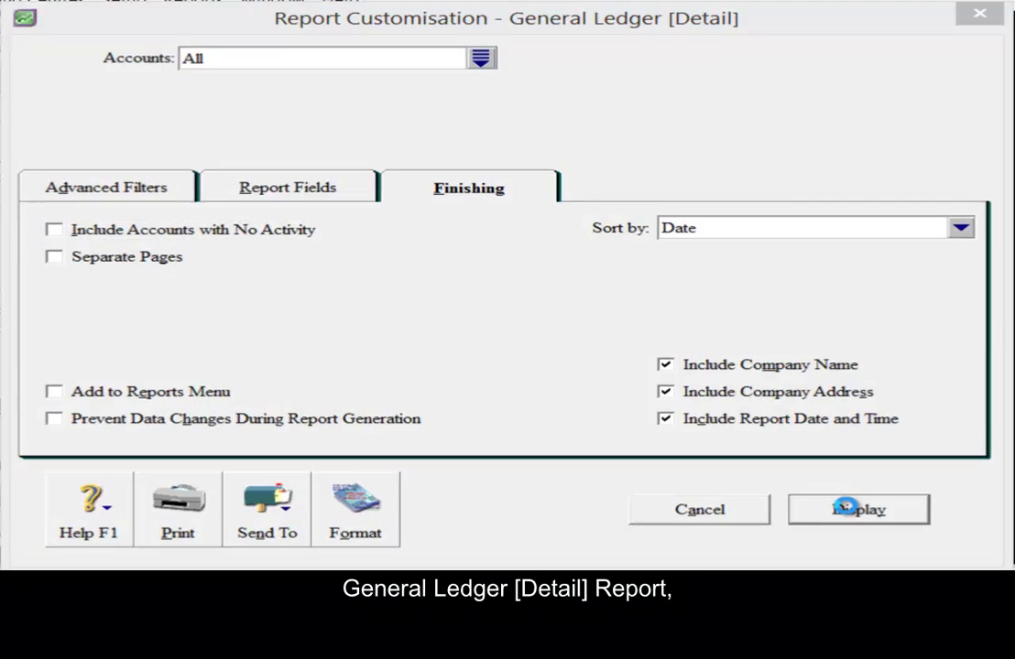
- Display the General Ledger [Detail] report and review the S$100.00 credit to 4-9999 Currency Gain Loss
left_click(849, 506)
scroll(82, 170, "down", 4)
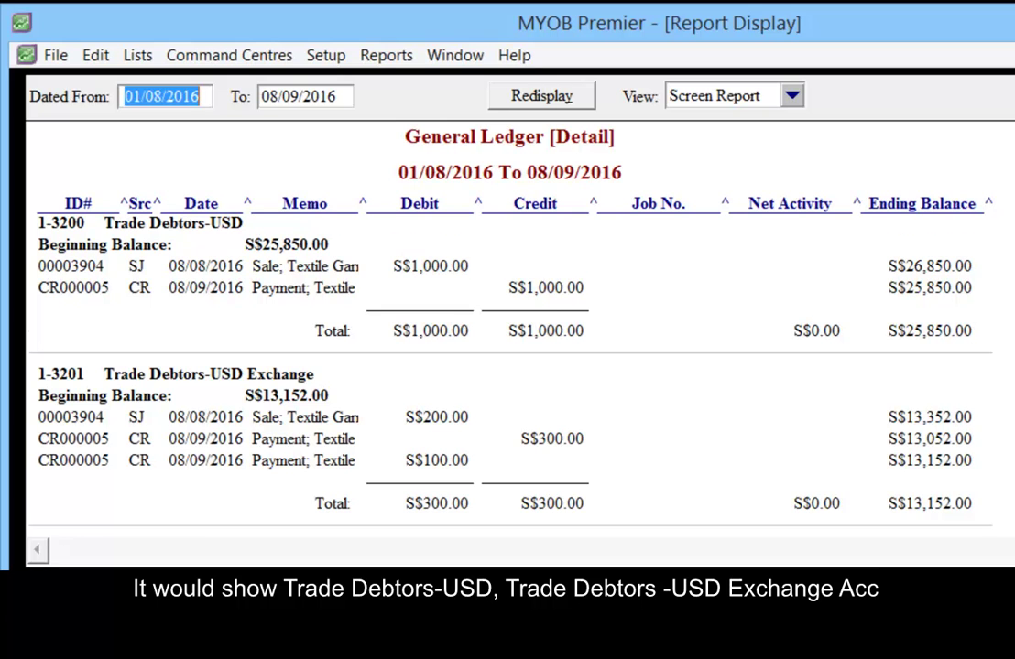
scroll(508, 366, "down", 10)
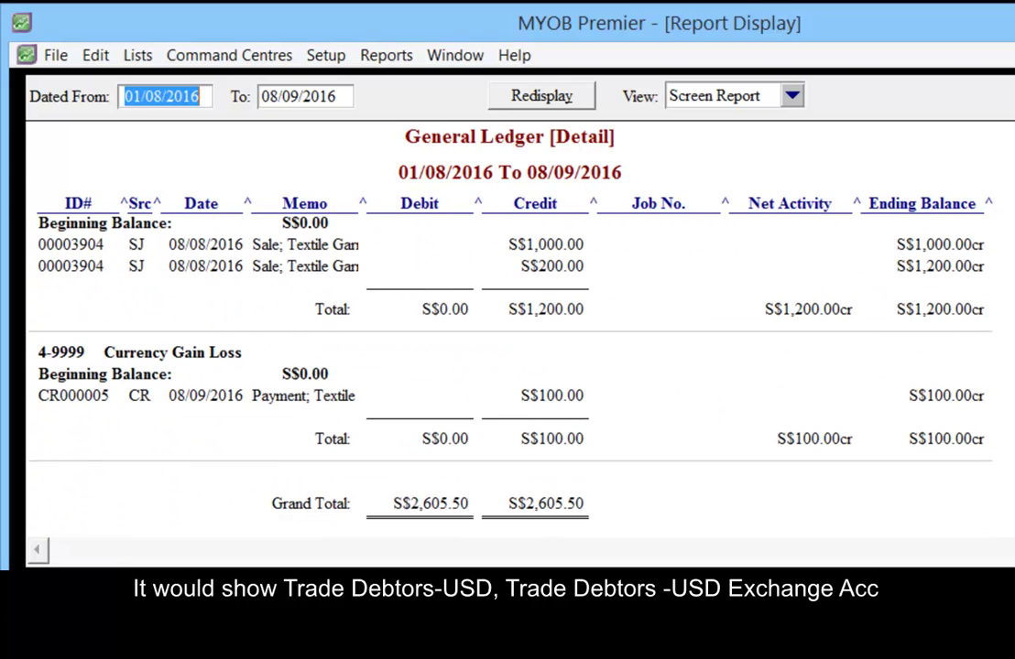
scroll(847, 255, "up", 1)
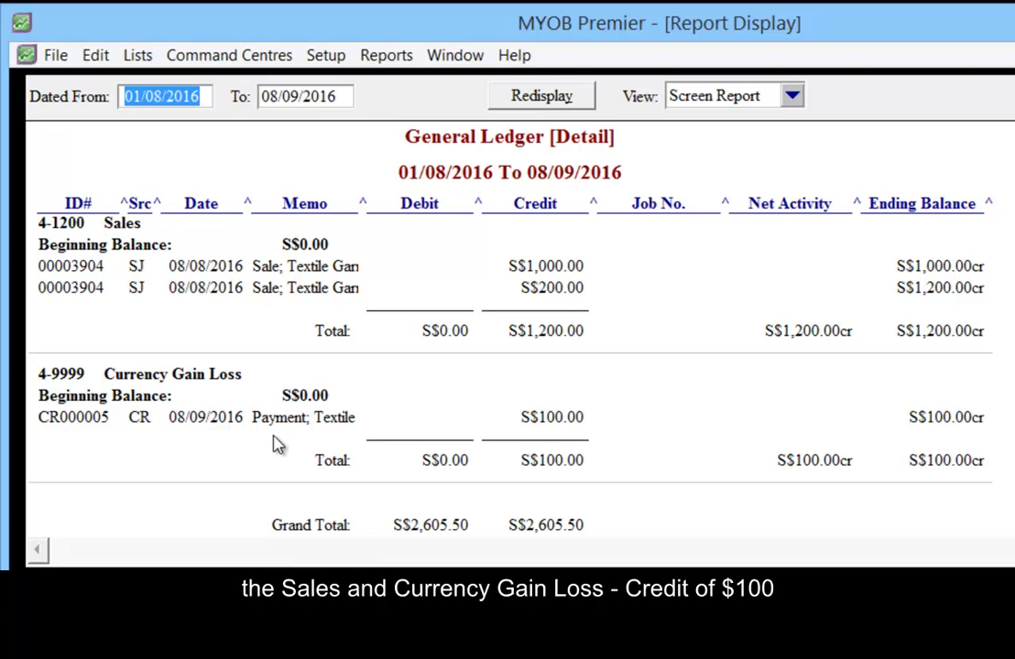